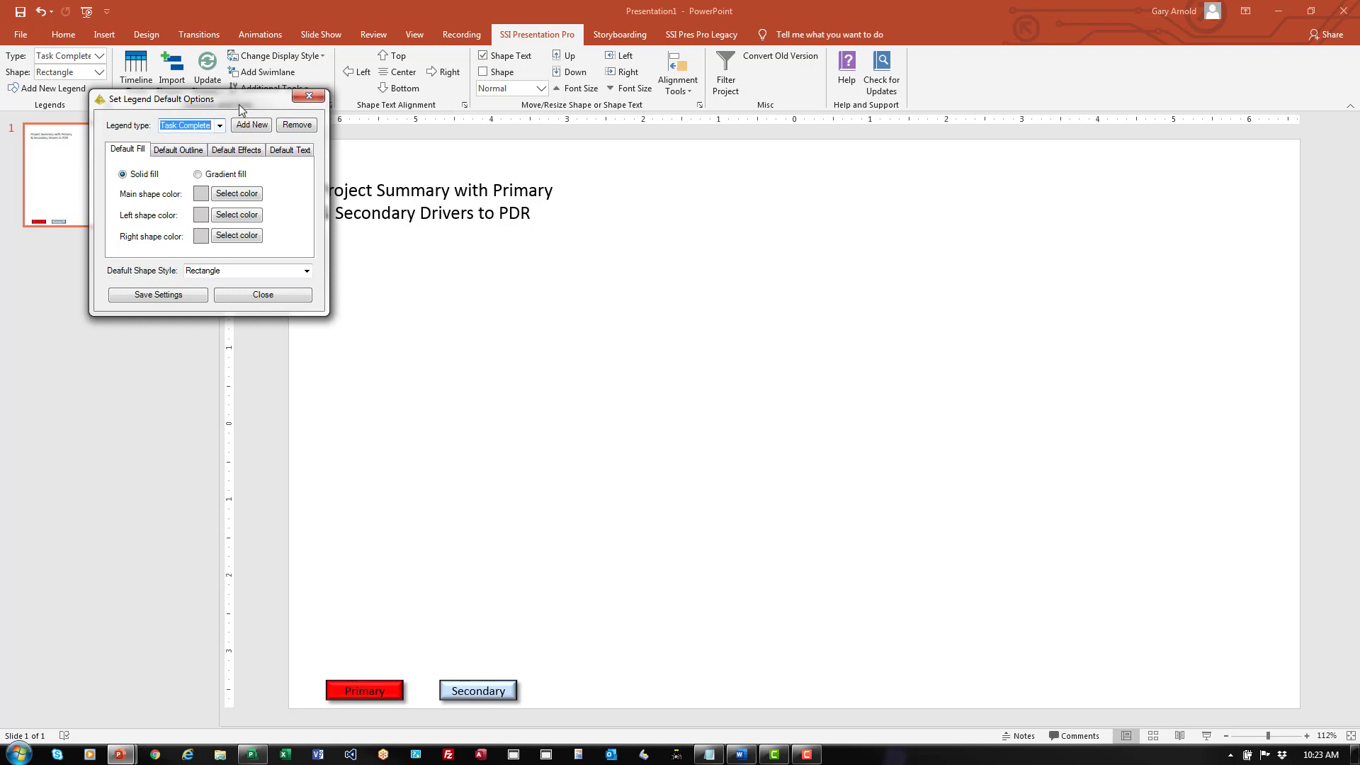
Add top bevel and shadow to the Task Complete legend defaults and save them.
left_click_drag(244, 103, 437, 245)
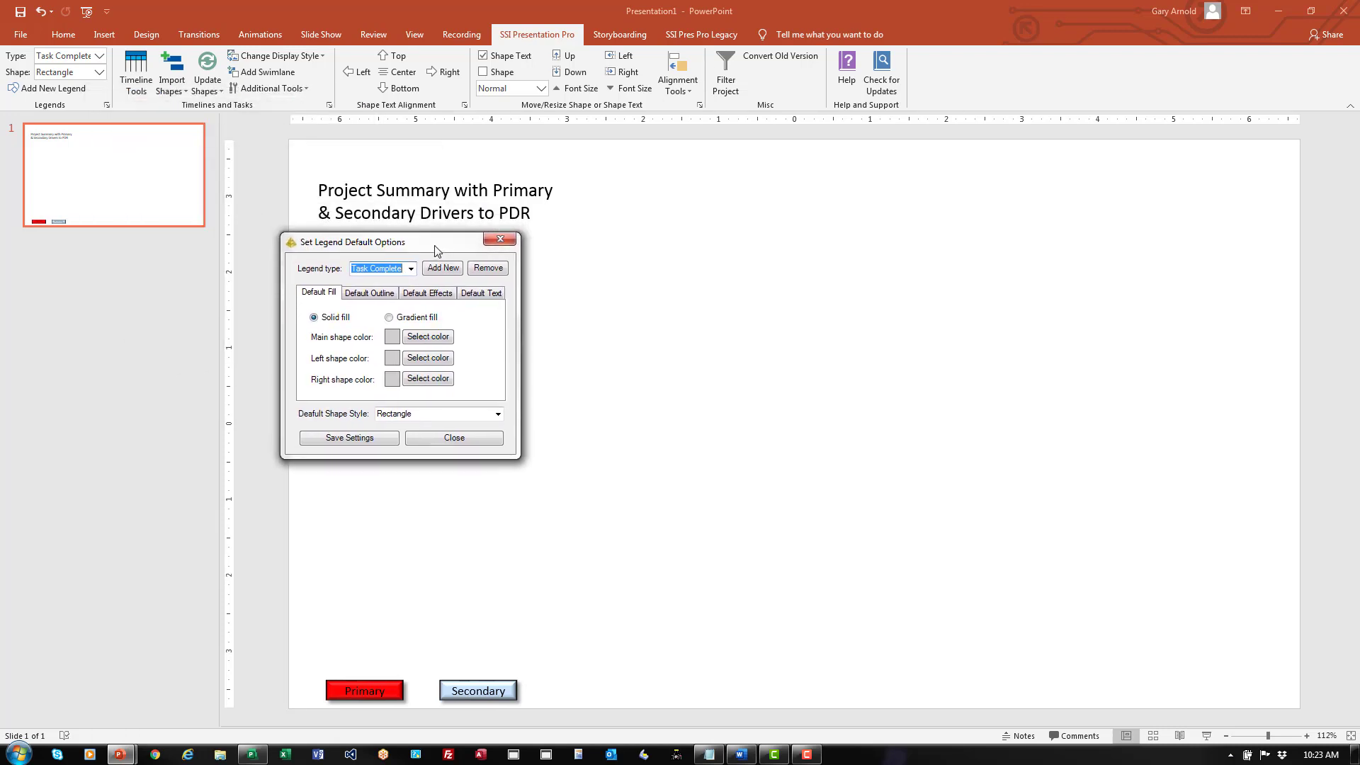
left_click(422, 296)
left_click(313, 317)
left_click(314, 338)
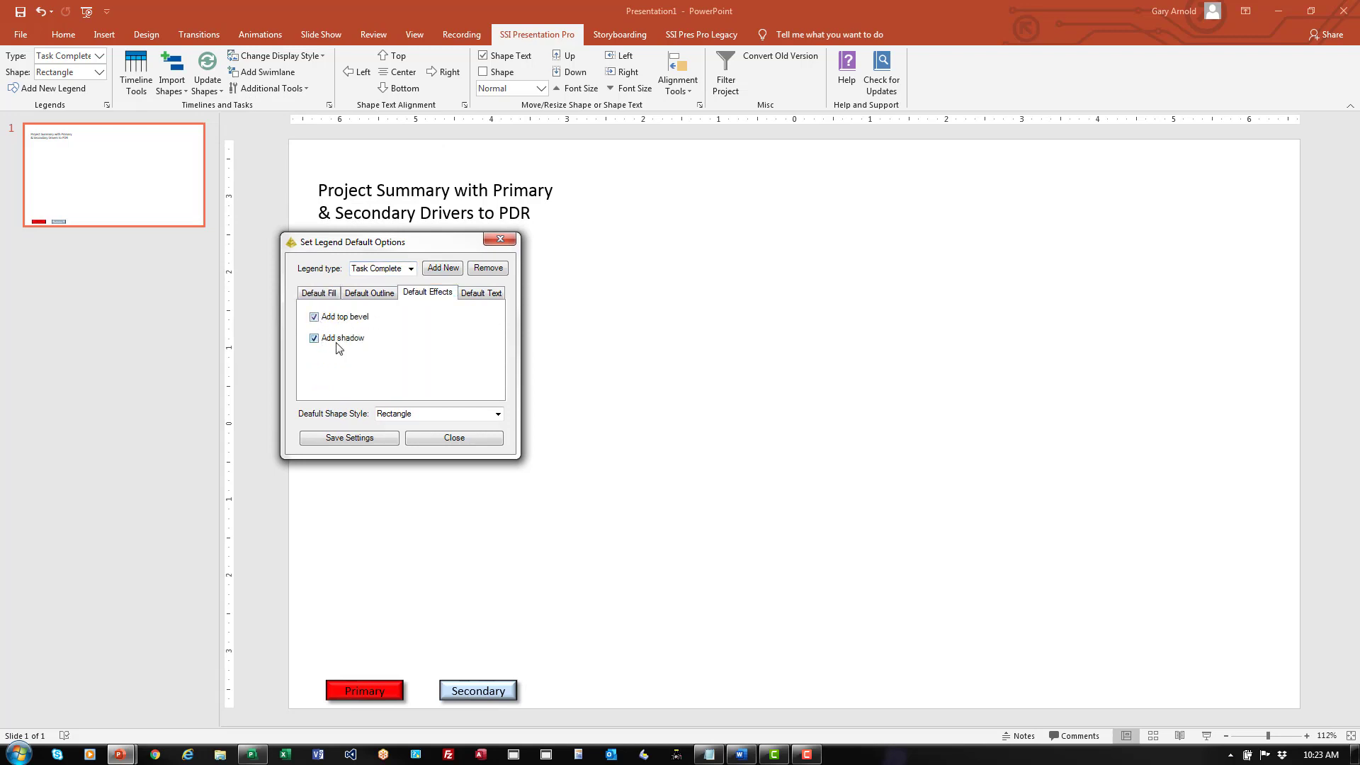
left_click(379, 436)
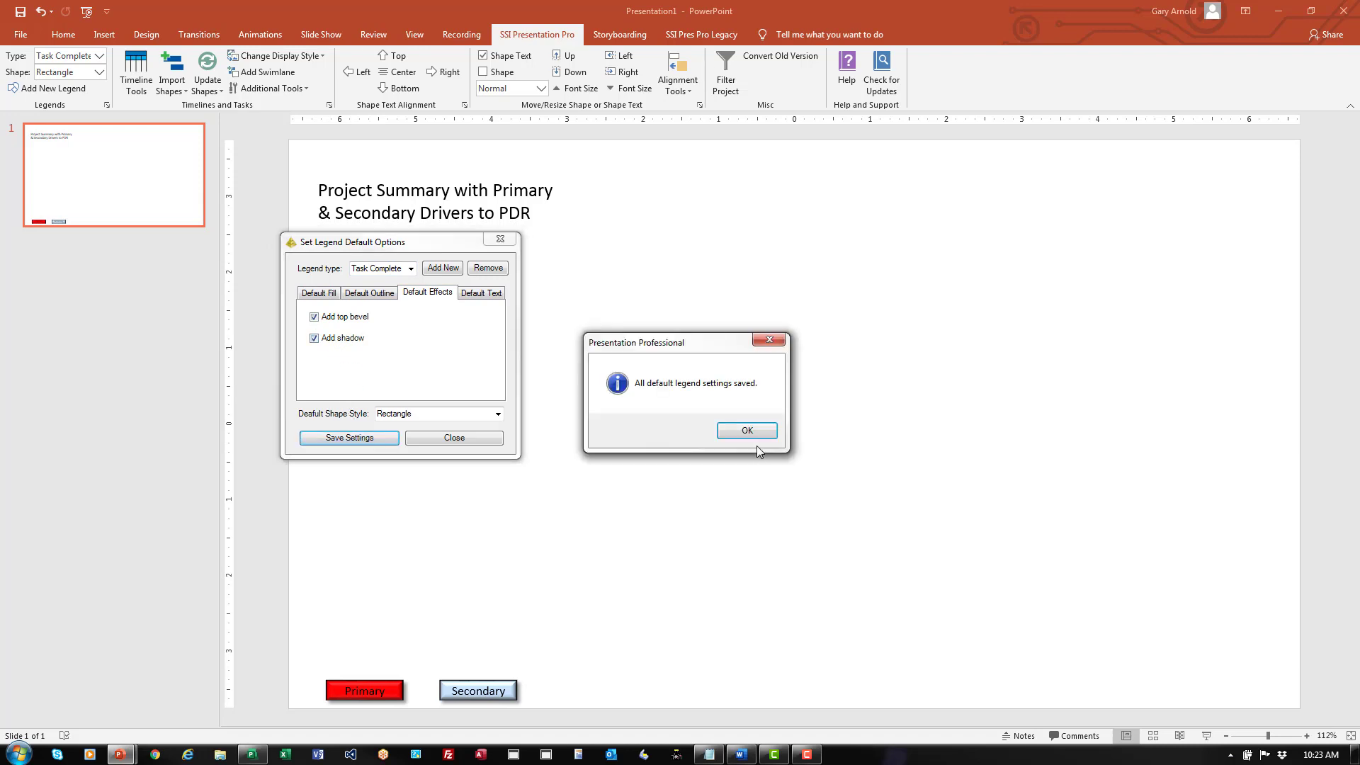
left_click(730, 428)
Give the Milestone Complete legend defaults a top bevel and shadow, and save.
left_click(411, 269)
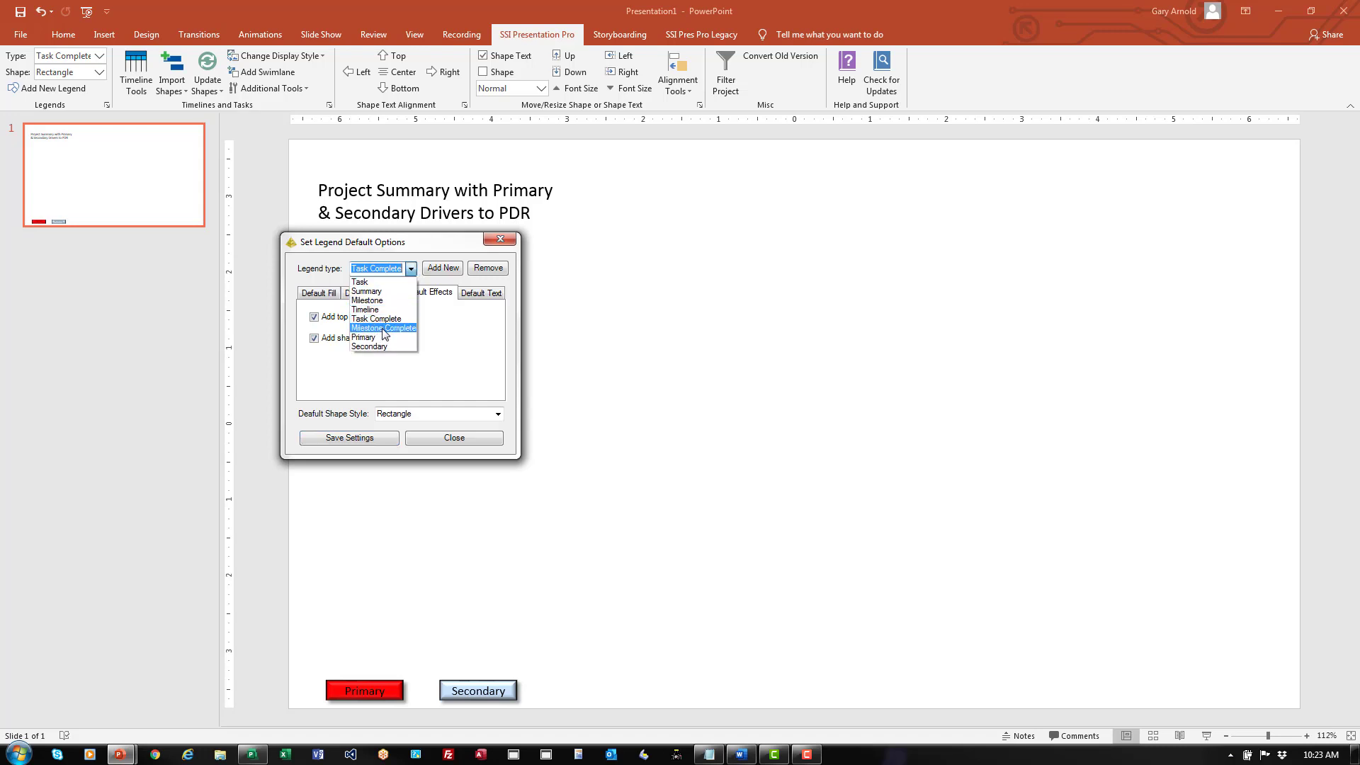
left_click(383, 329)
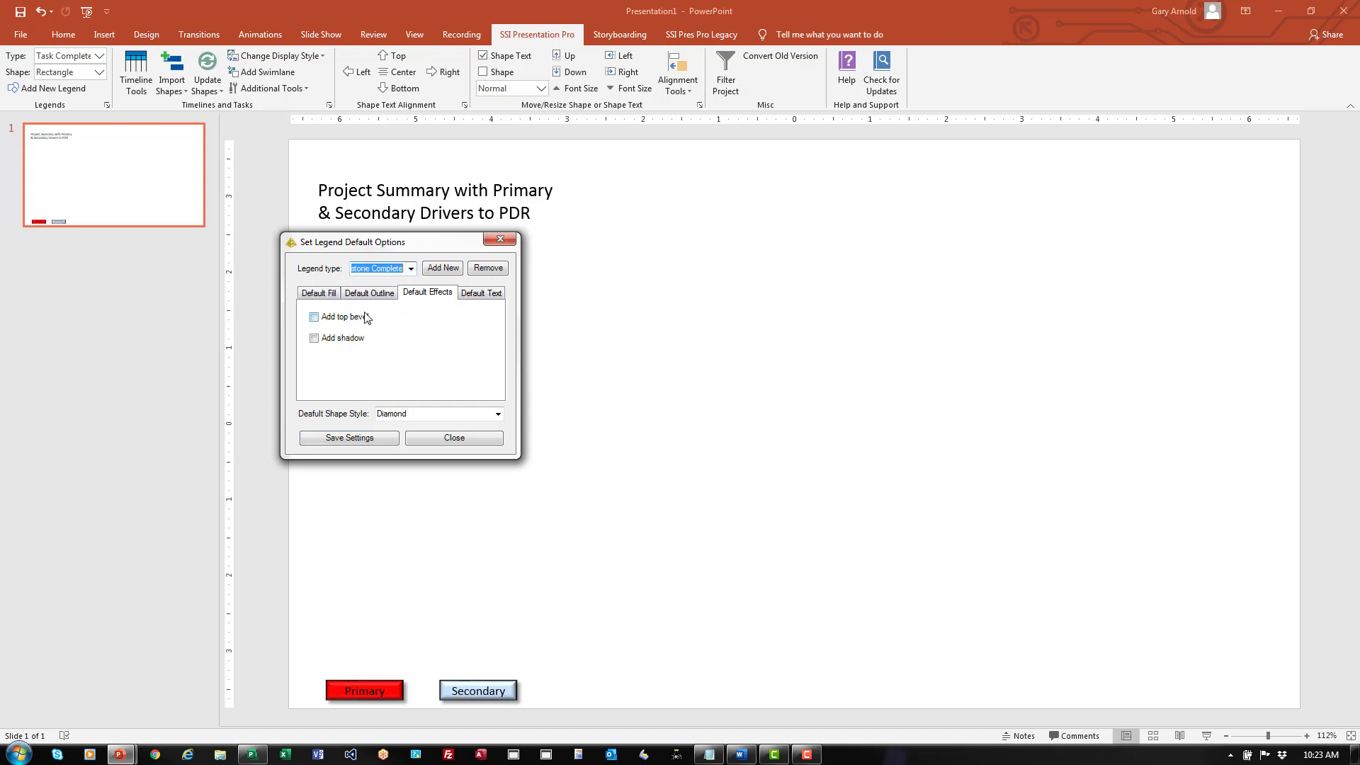
left_click(319, 294)
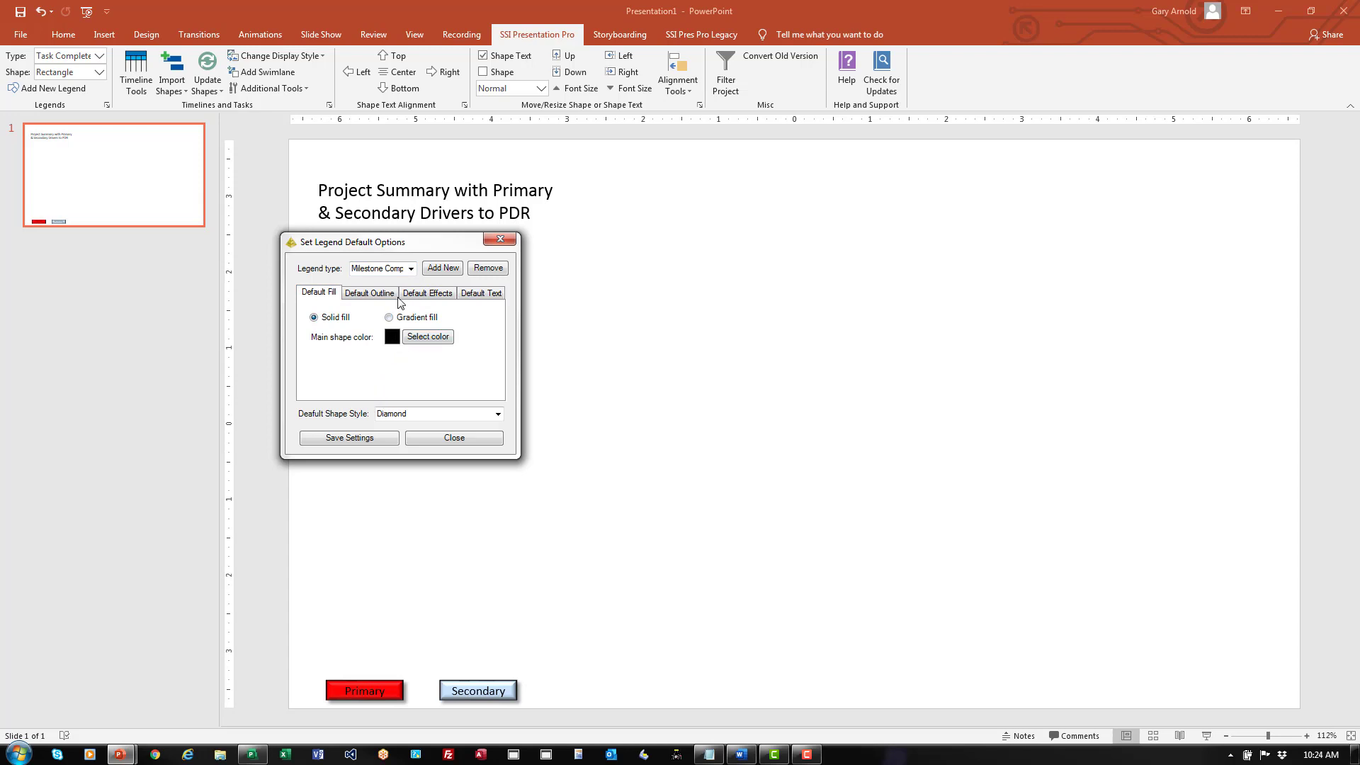
left_click(426, 293)
left_click(337, 320)
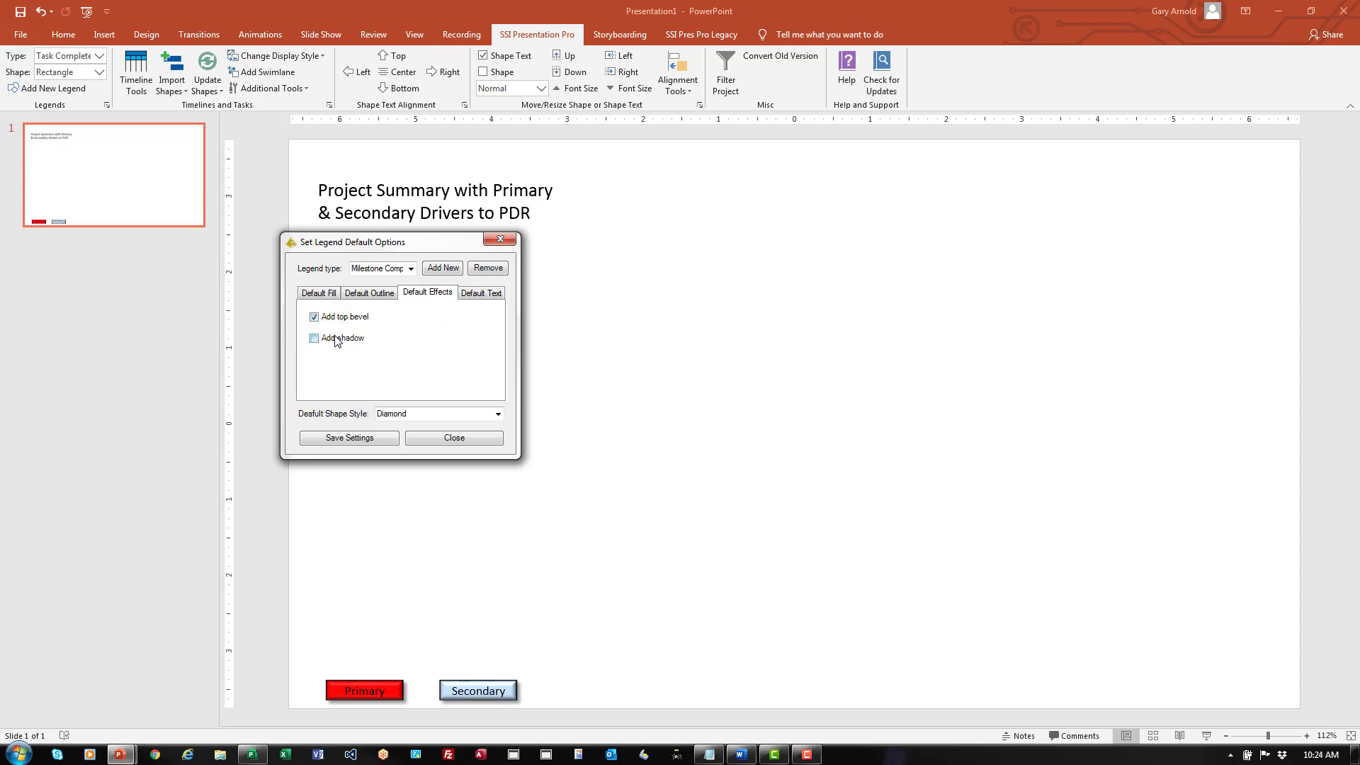
left_click(338, 340)
left_click(364, 439)
left_click(782, 439)
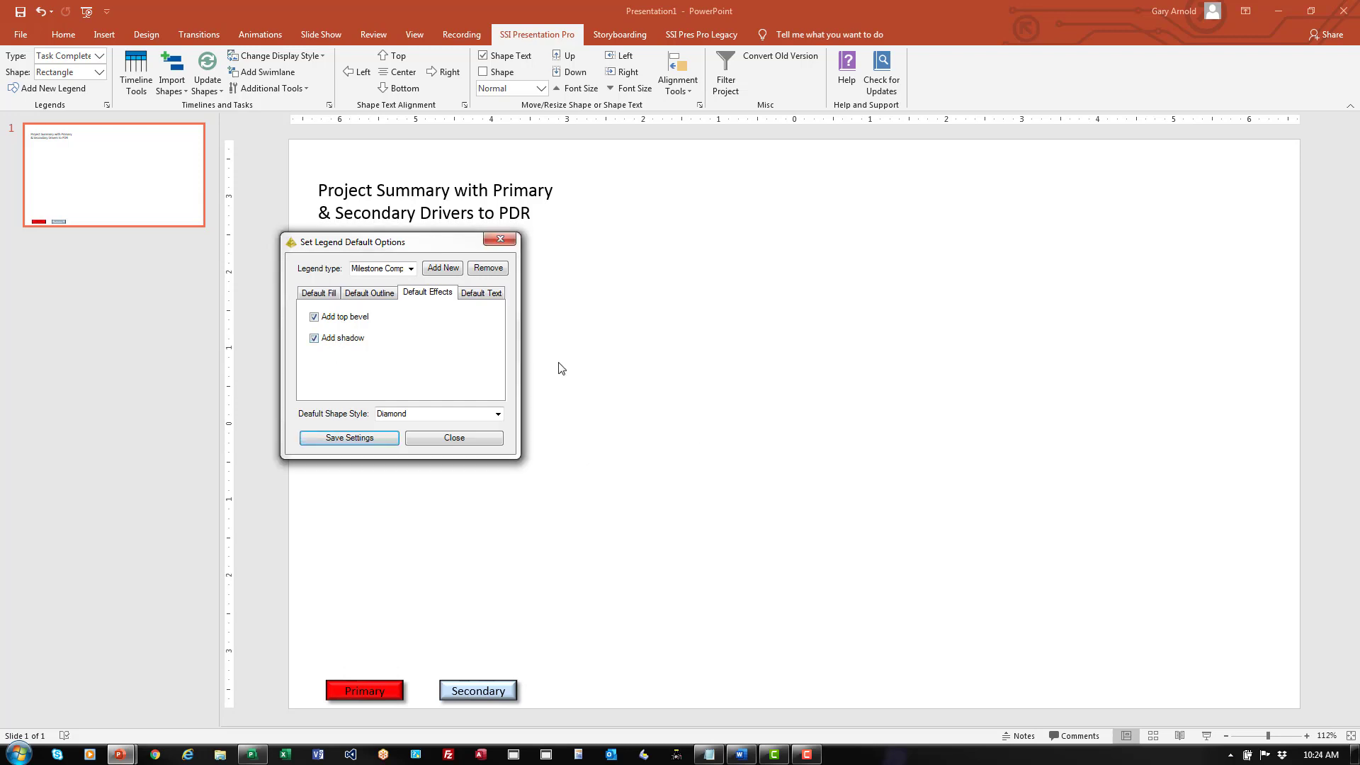
Give the Milestone legend defaults a top bevel and shadow, and save.
left_click(411, 268)
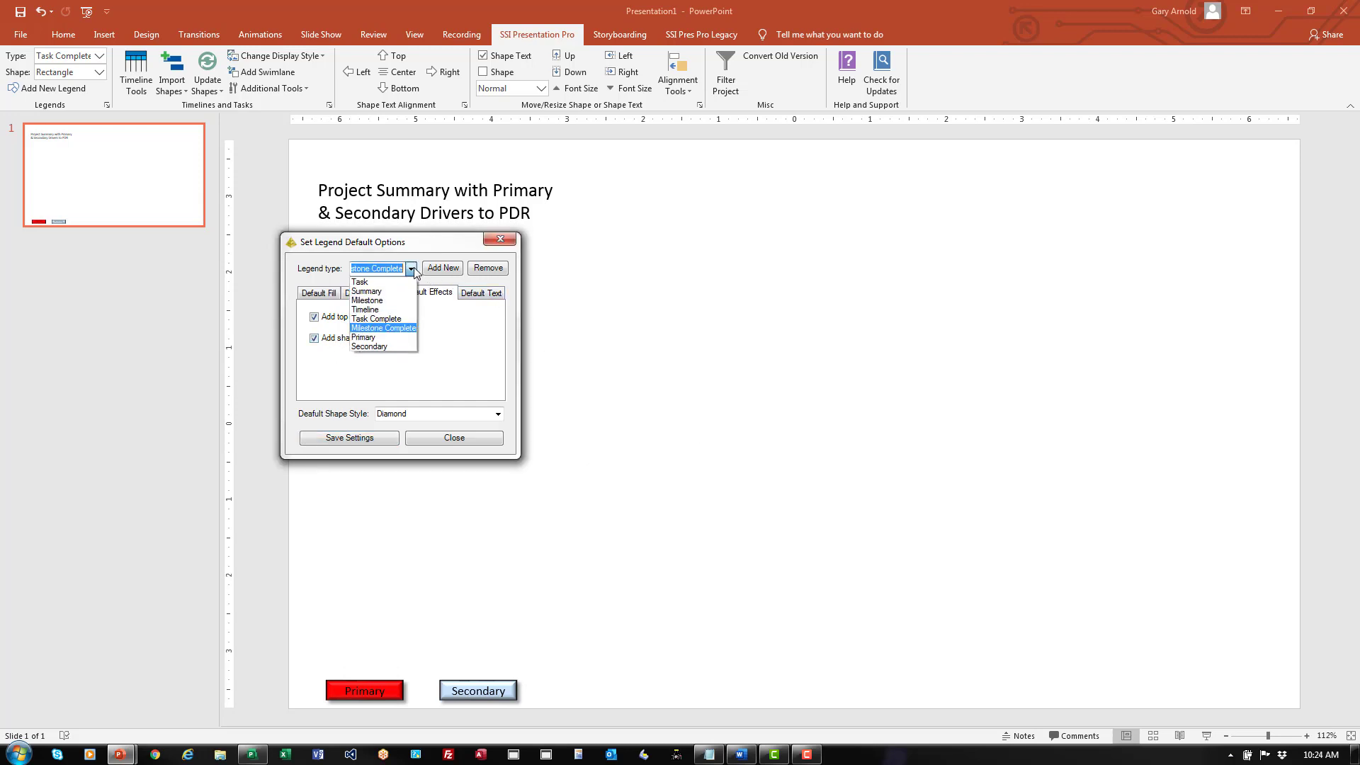
left_click(383, 301)
left_click(330, 317)
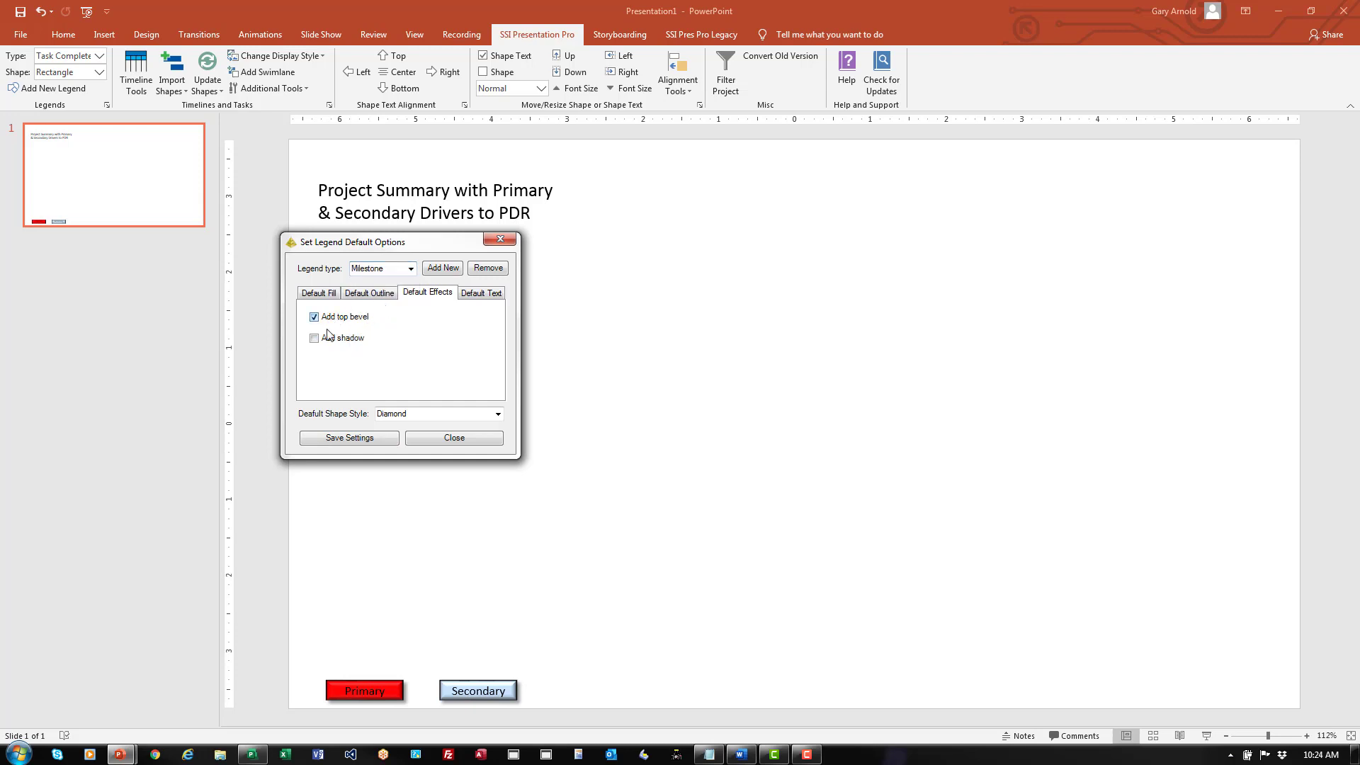
left_click(325, 338)
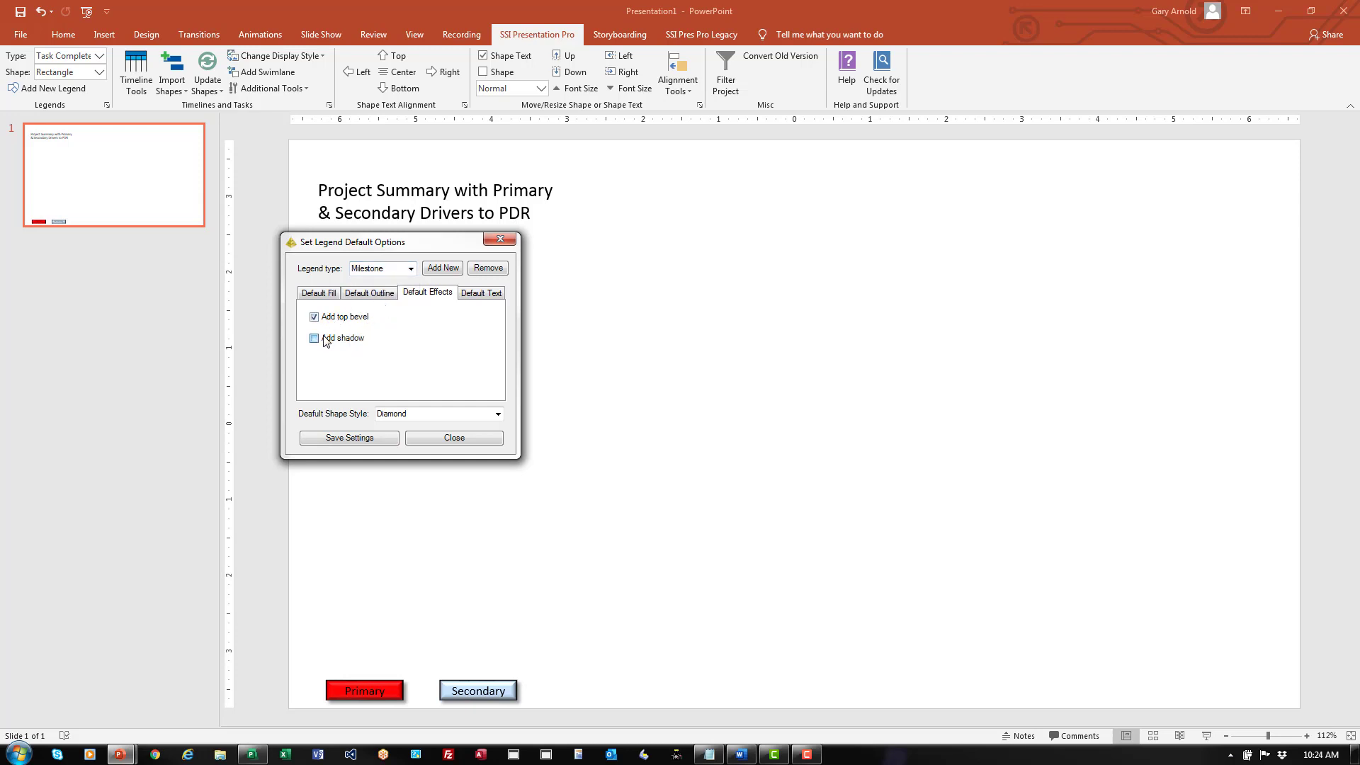
left_click(375, 439)
left_click(732, 434)
Close the legend defaults window and add a Task legend shape to the slide.
left_click(461, 433)
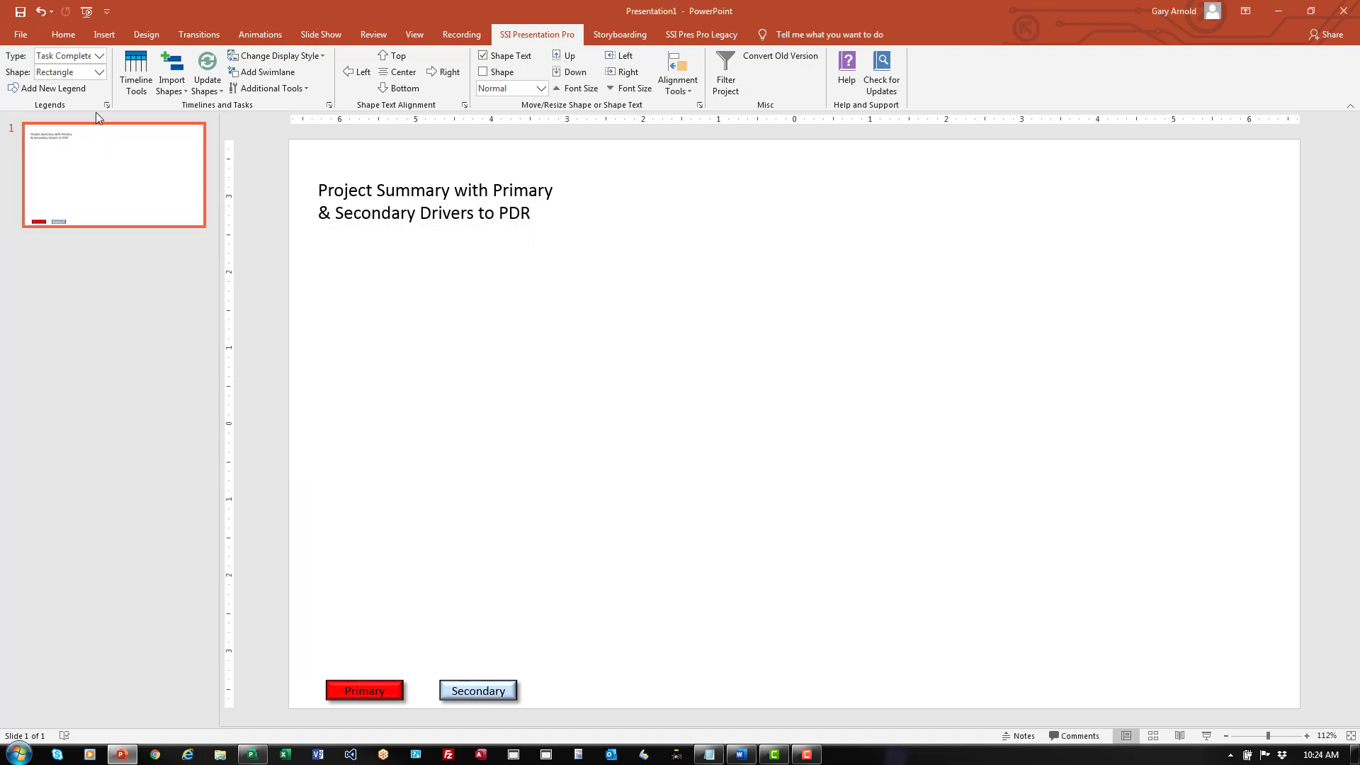
left_click(100, 56)
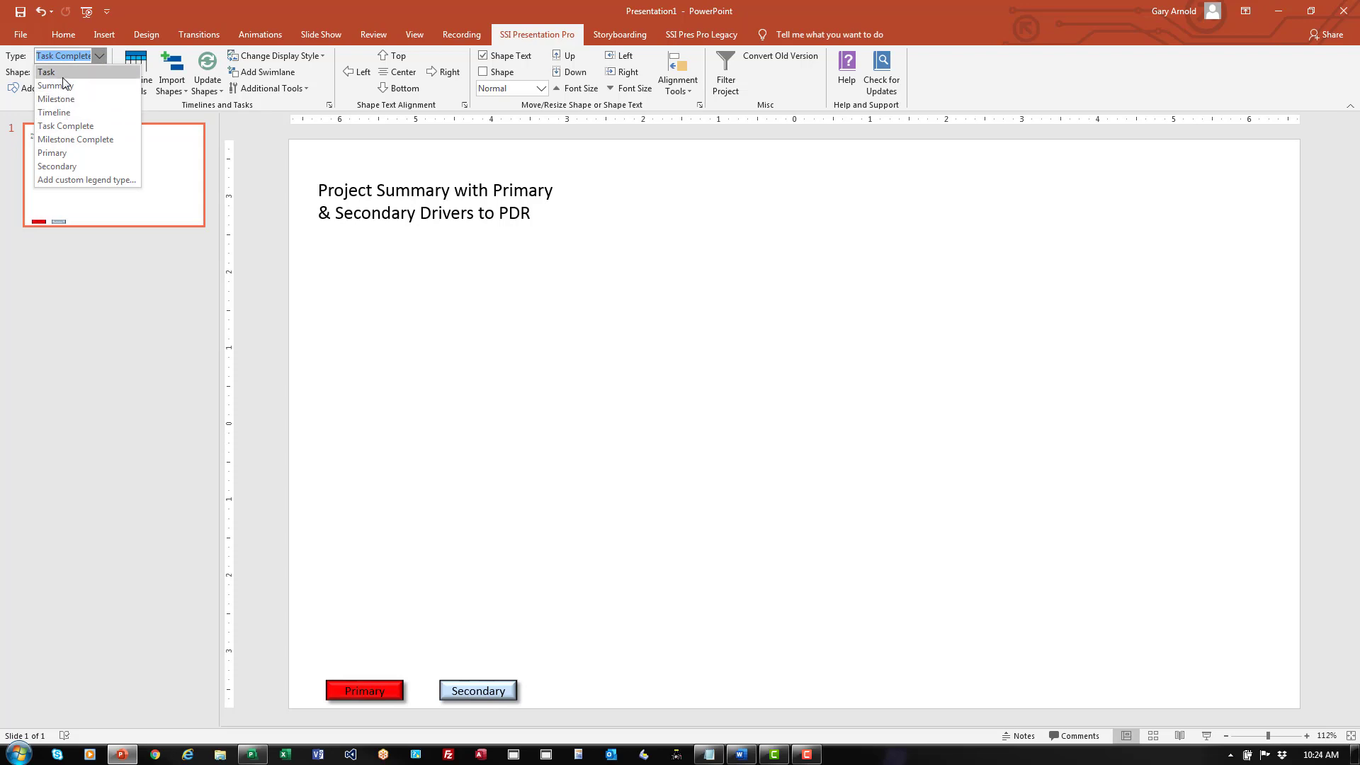
left_click(63, 76)
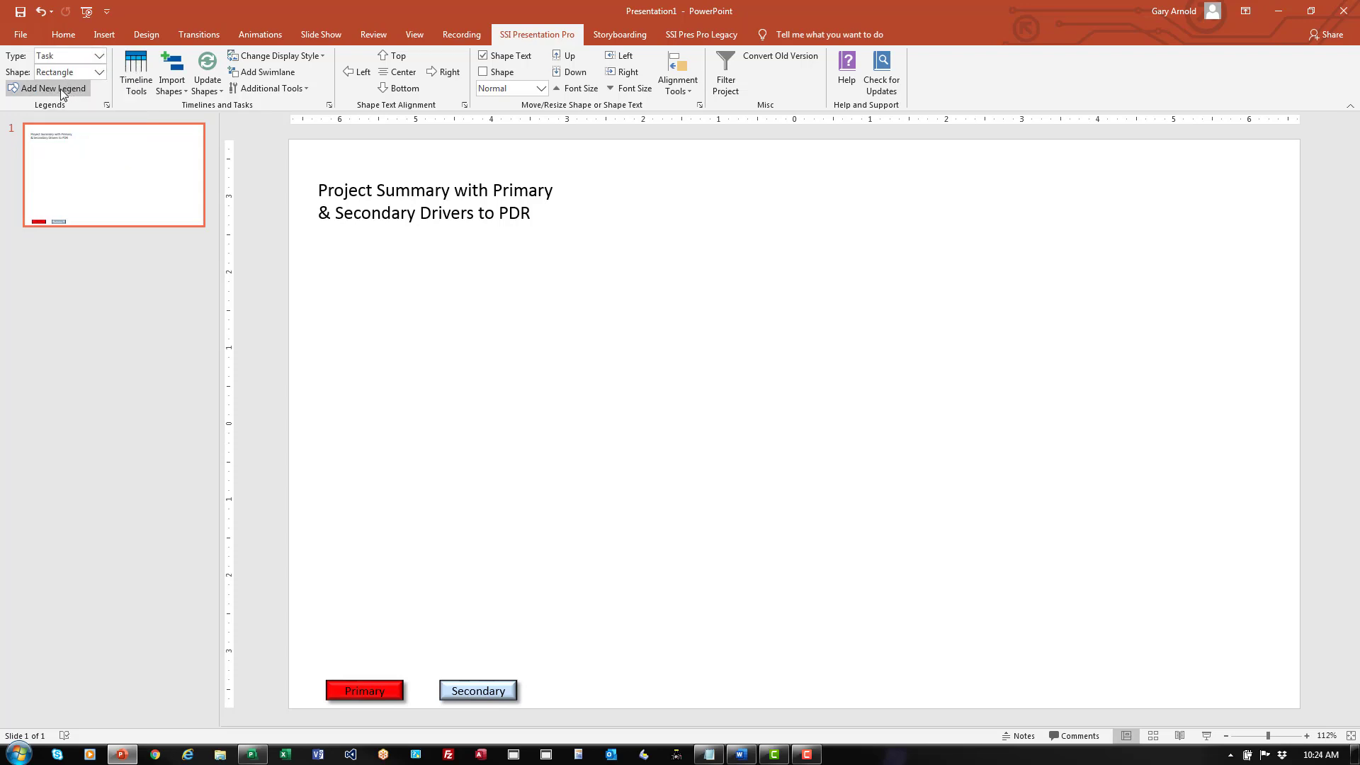
left_click(61, 88)
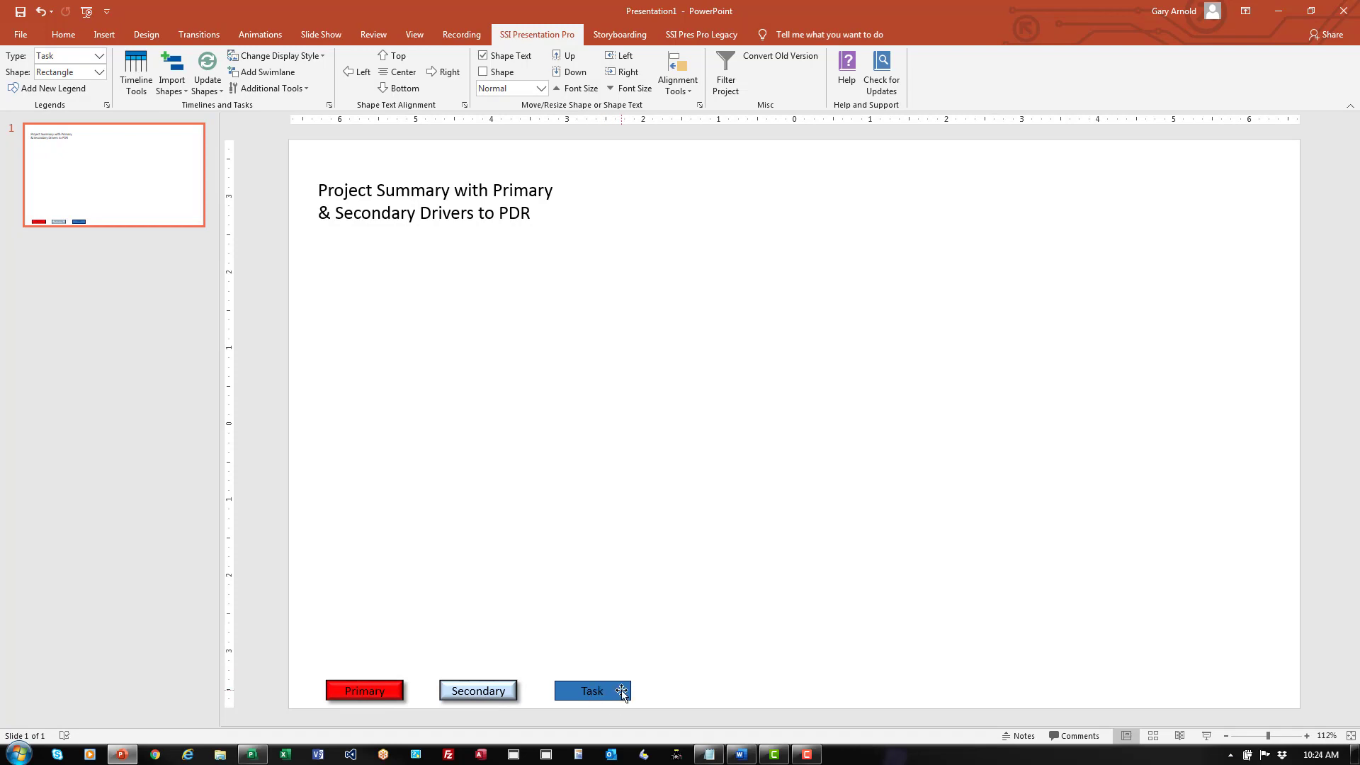
Add a Task Complete legend shape to the slide.
left_click(100, 55)
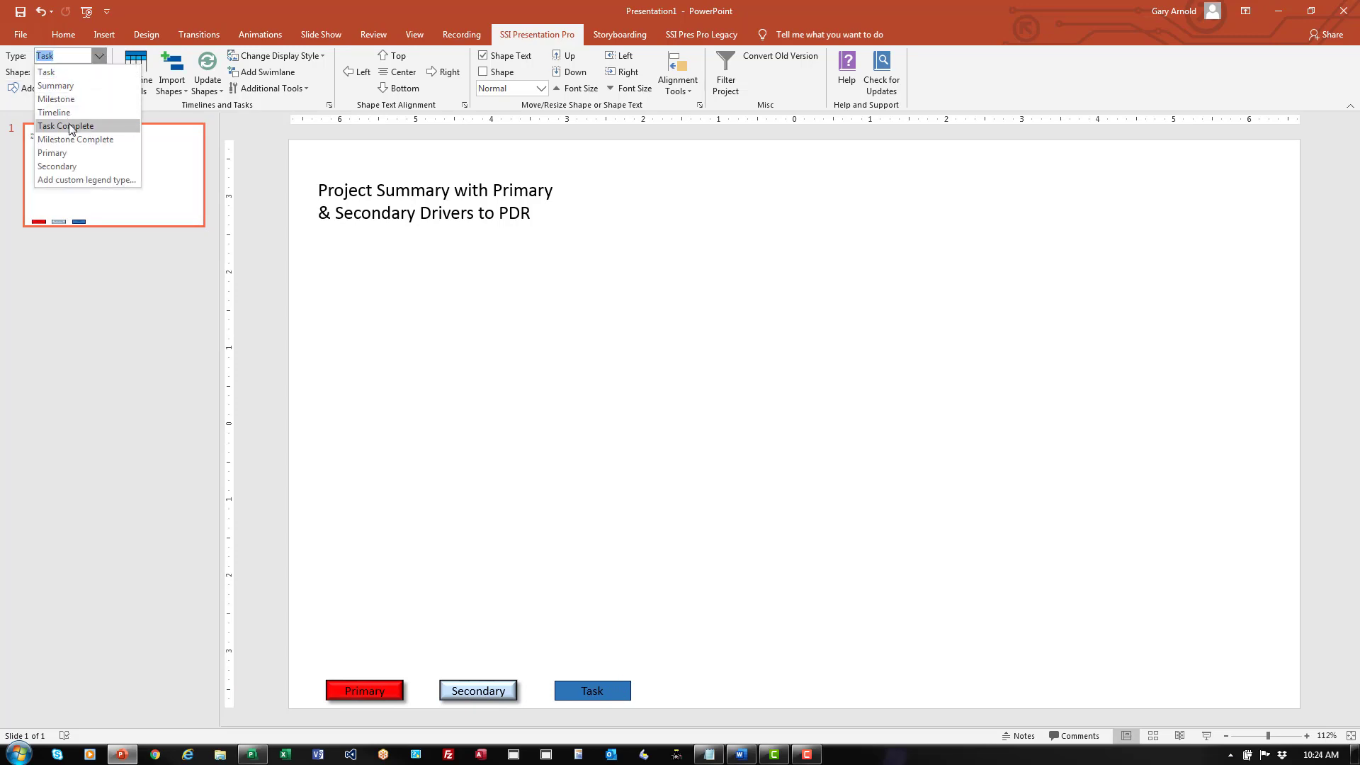
left_click(71, 128)
left_click(75, 91)
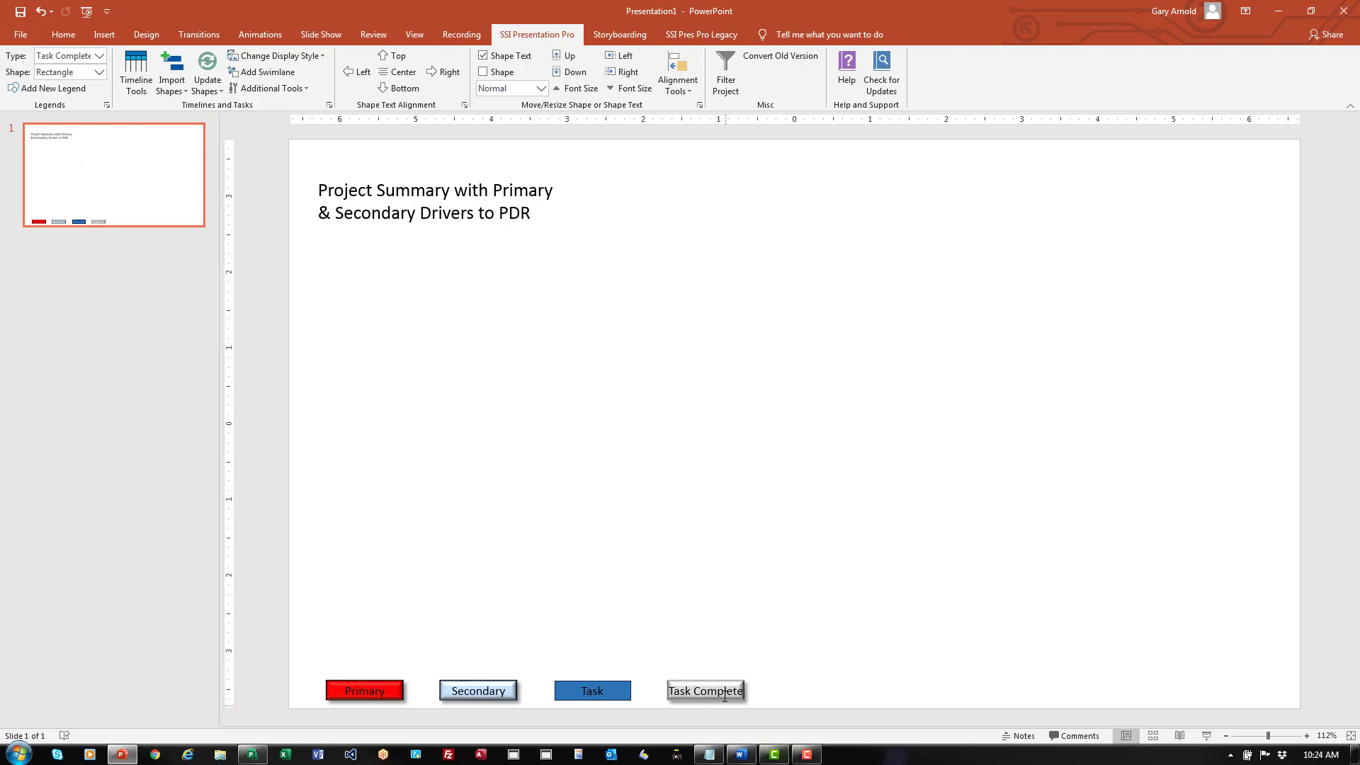
left_click(100, 72)
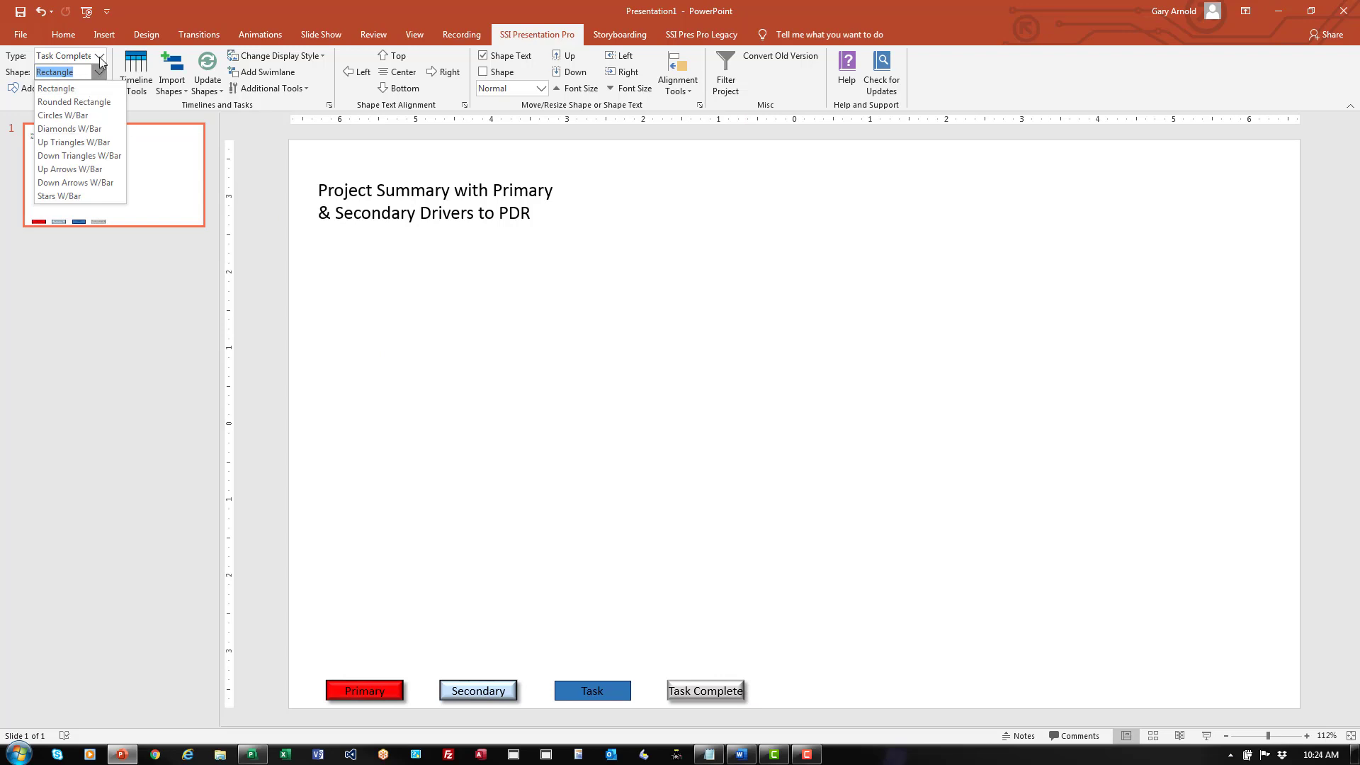
Add a diamond Milestone legend shape, then pick Milestone Complete as the next type.
left_click(100, 57)
left_click(70, 90)
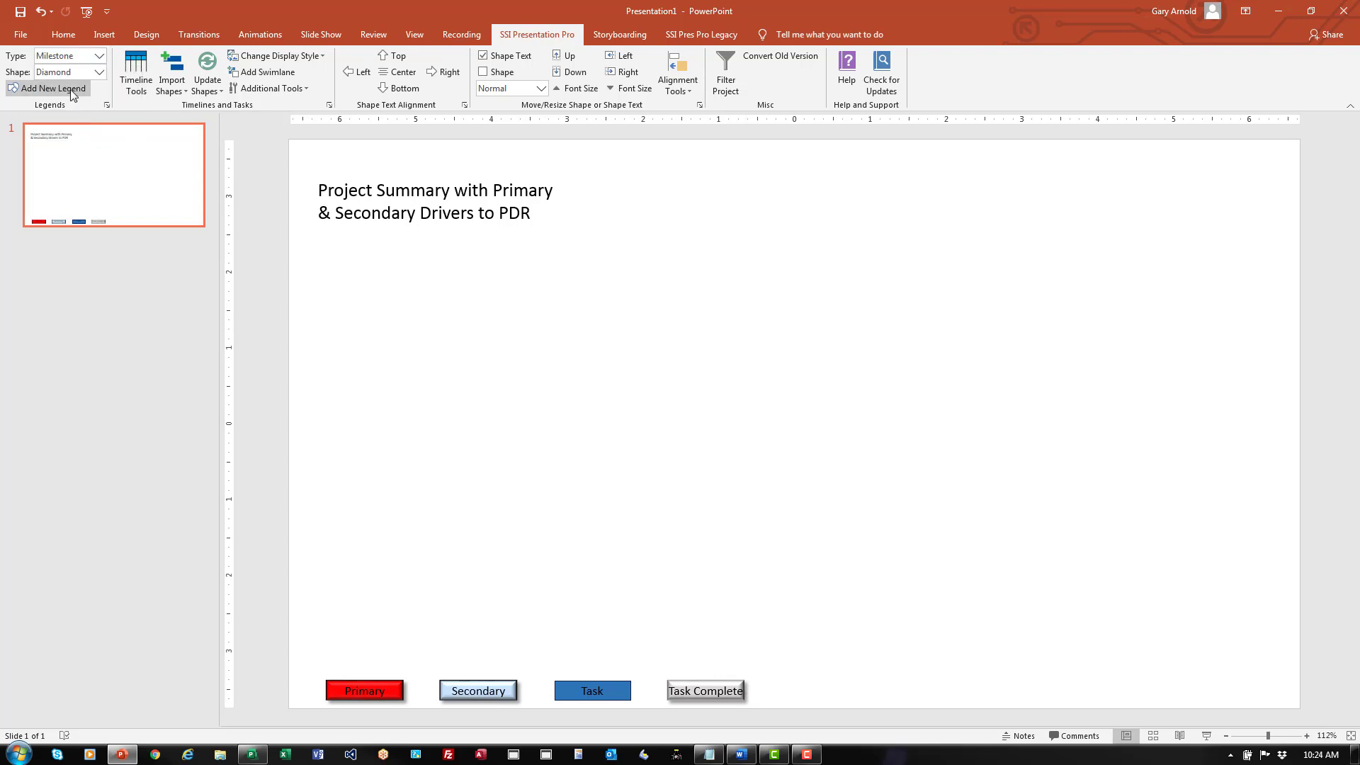
left_click(70, 90)
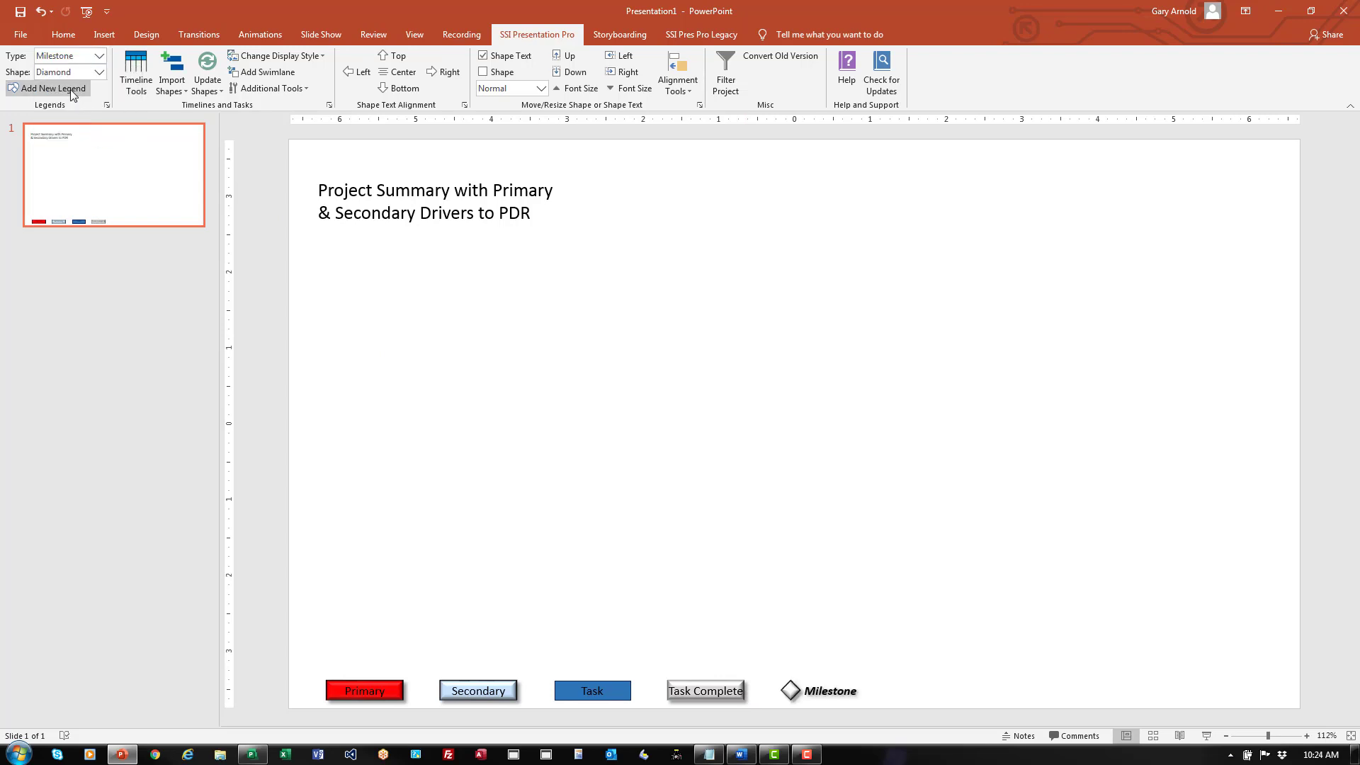
left_click(100, 56)
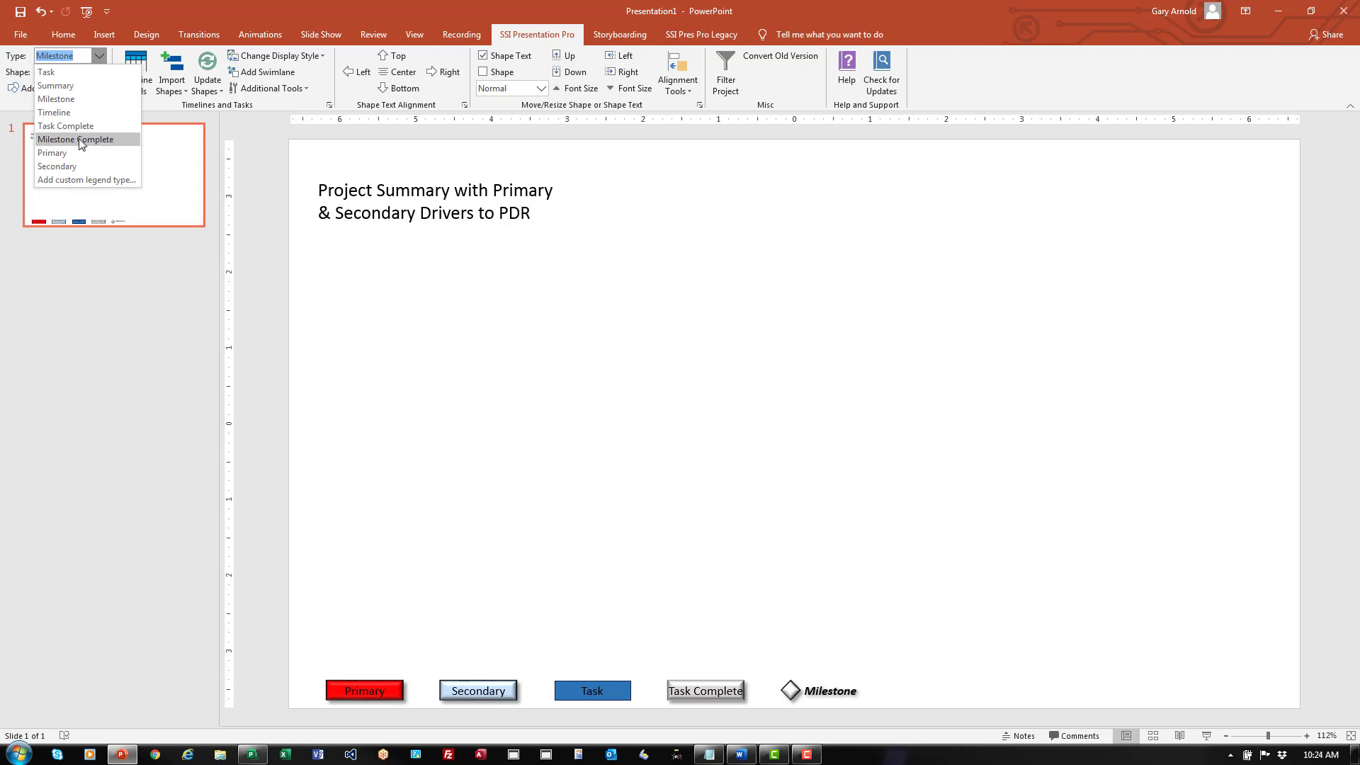
left_click(80, 139)
Add the Milestone Complete legend, select Project tasks Design Milestones through Conduct PDR, and maximize PowerPoint.
left_click(67, 87)
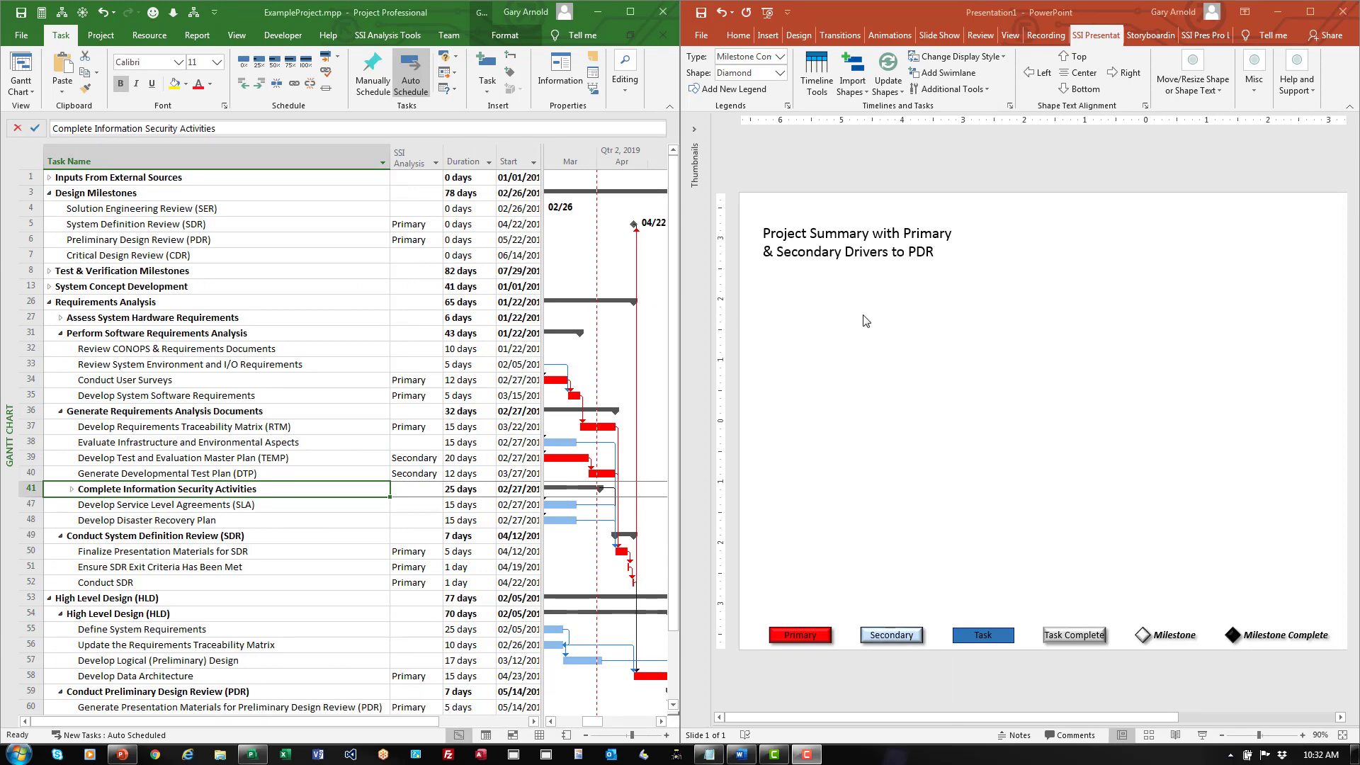
left_click(248, 197)
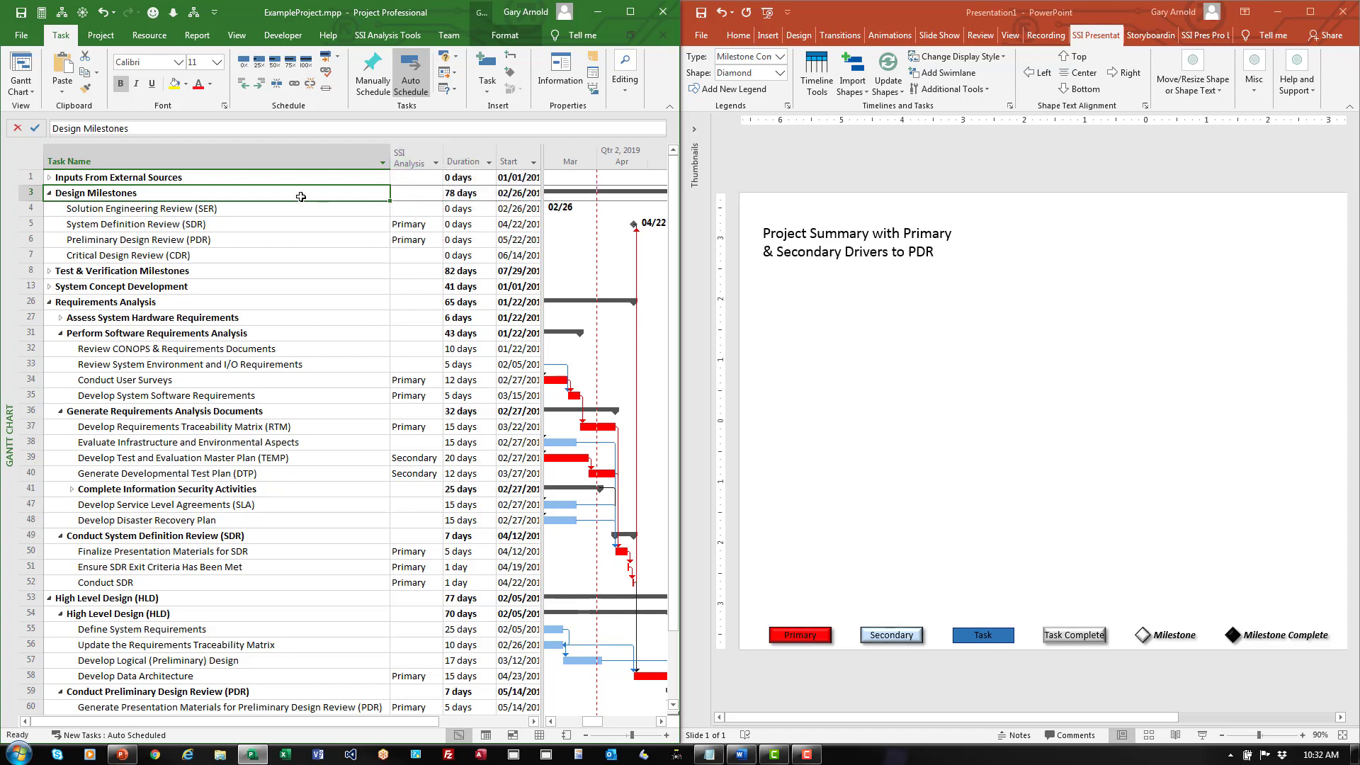
left_click_drag(301, 197, 254, 600)
scroll(283, 602, "down", 3)
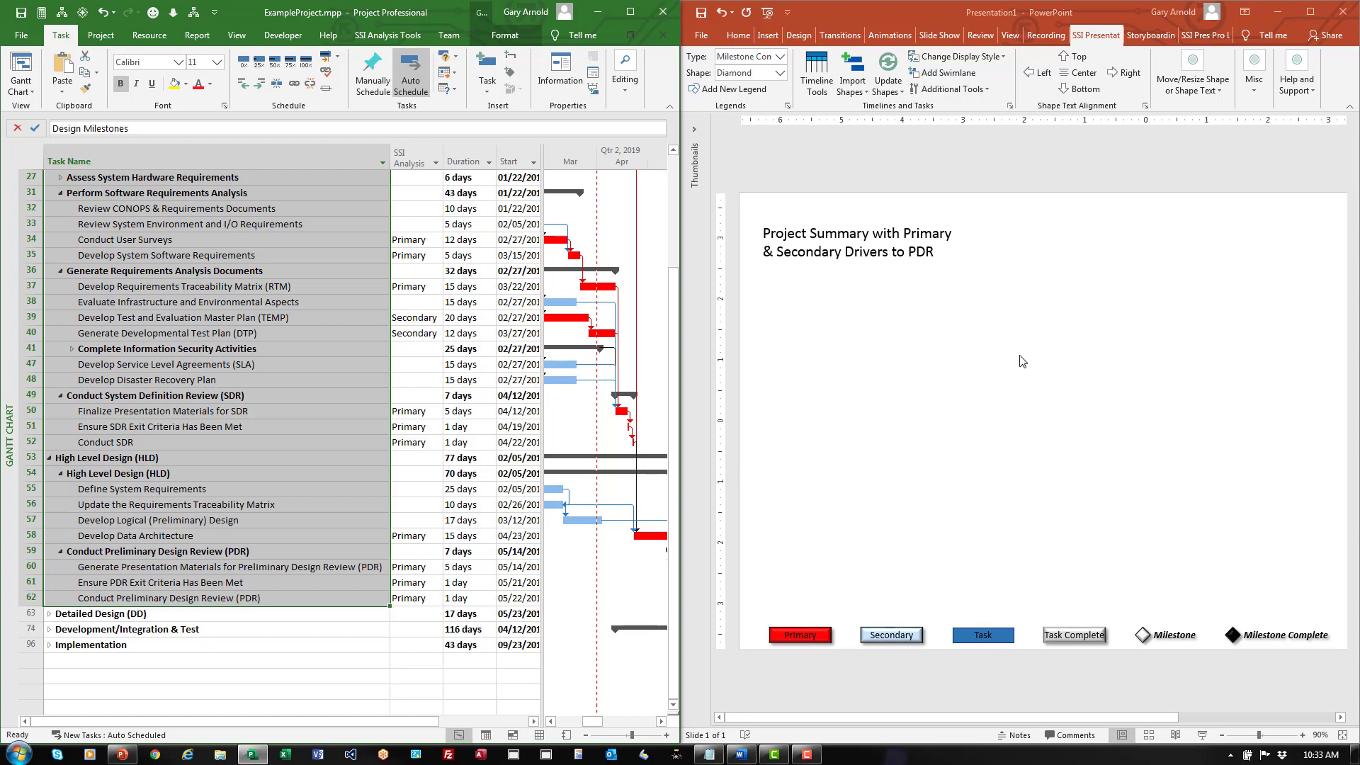
left_click(1311, 12)
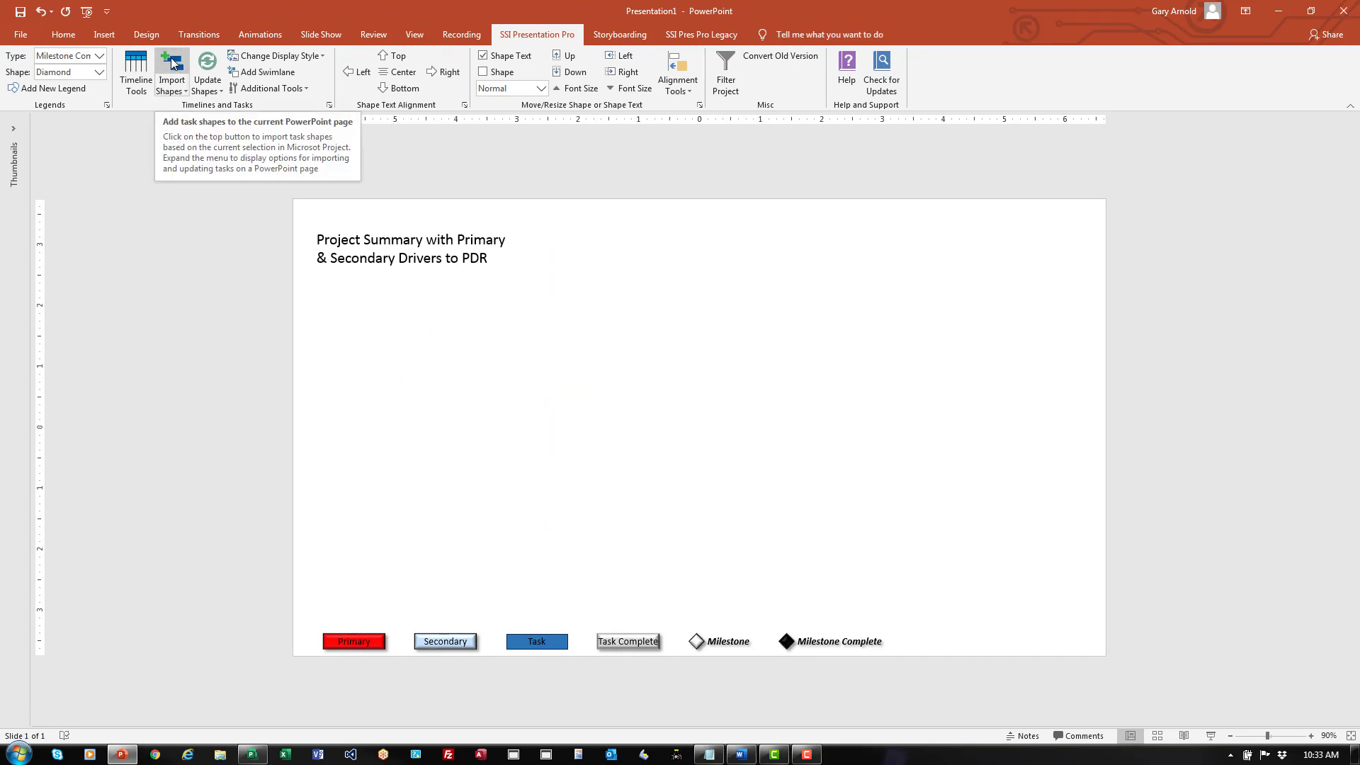
Import the selected Project tasks as a Gantt chart, coding task types with Text10.
left_click(186, 95)
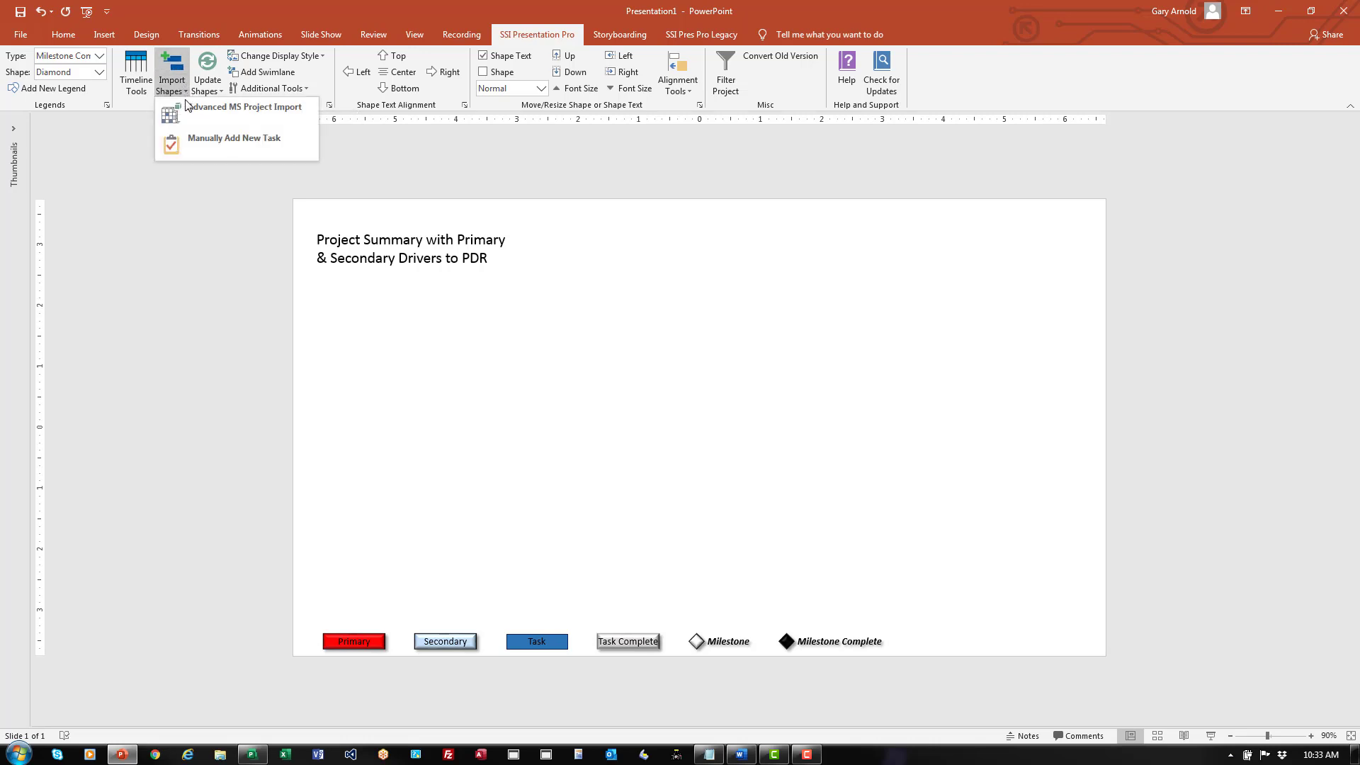
left_click(256, 110)
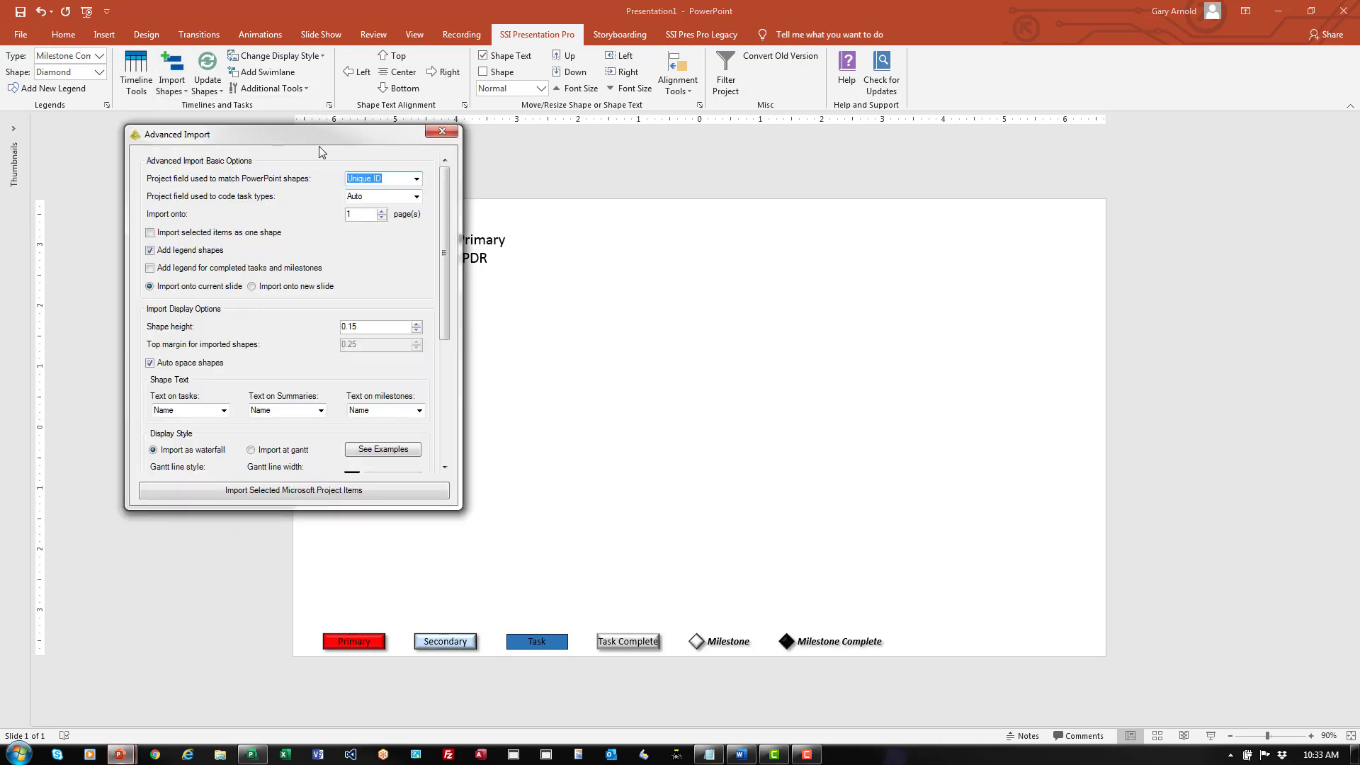
left_click_drag(328, 134, 715, 190)
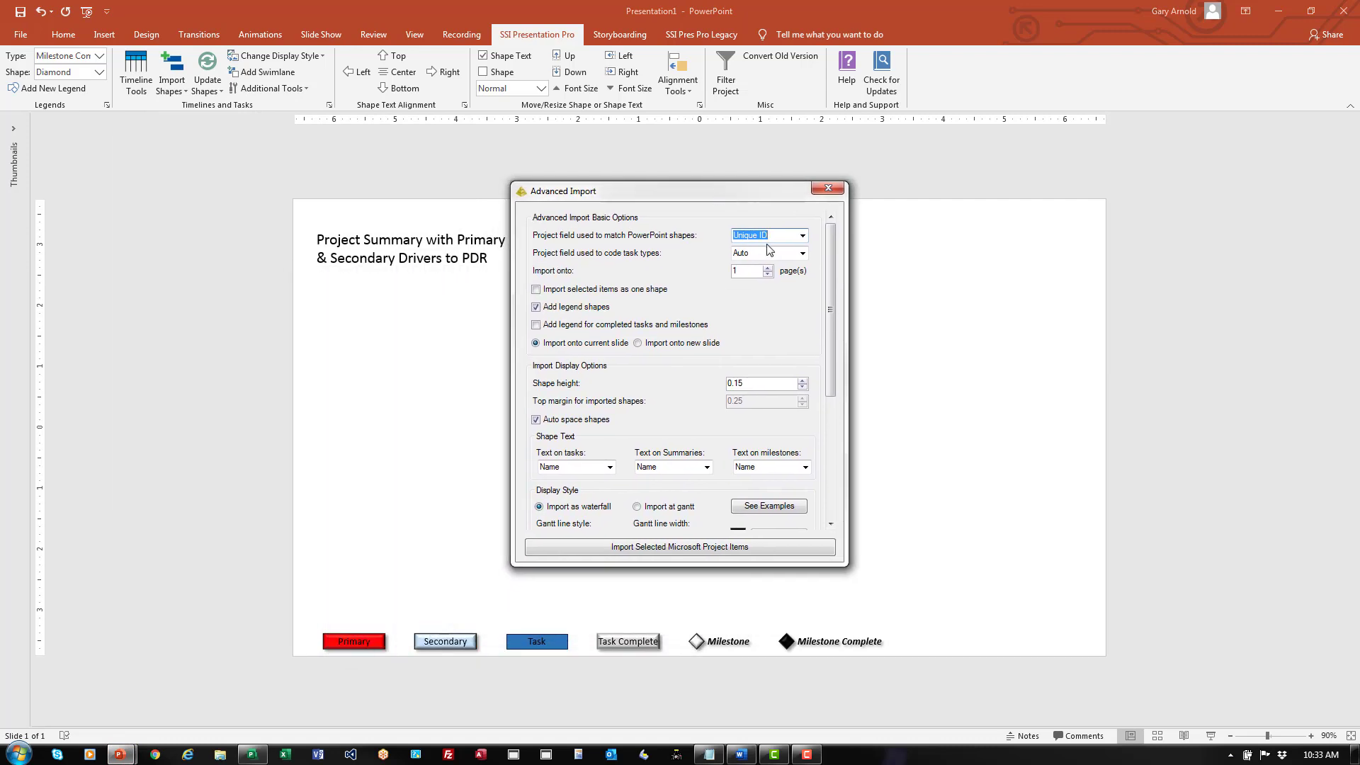
left_click(803, 253)
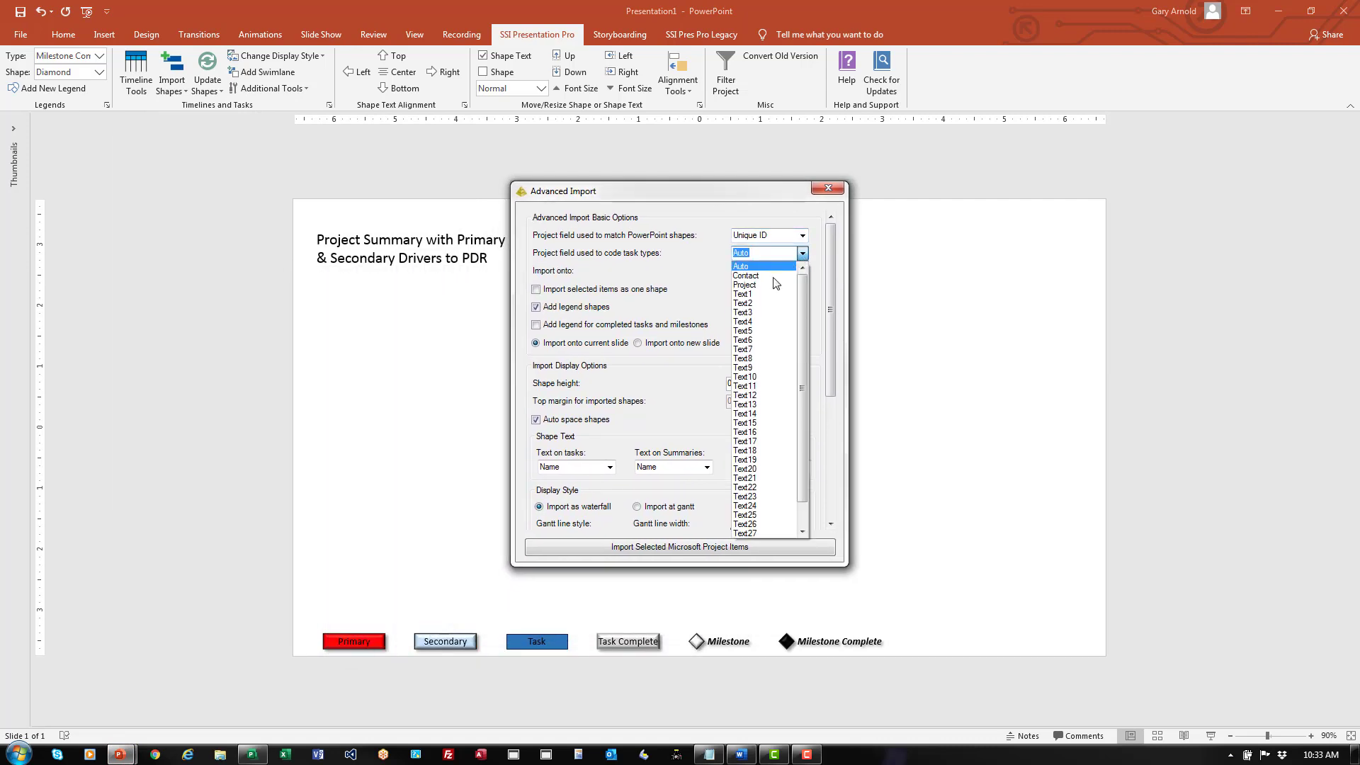
left_click(751, 377)
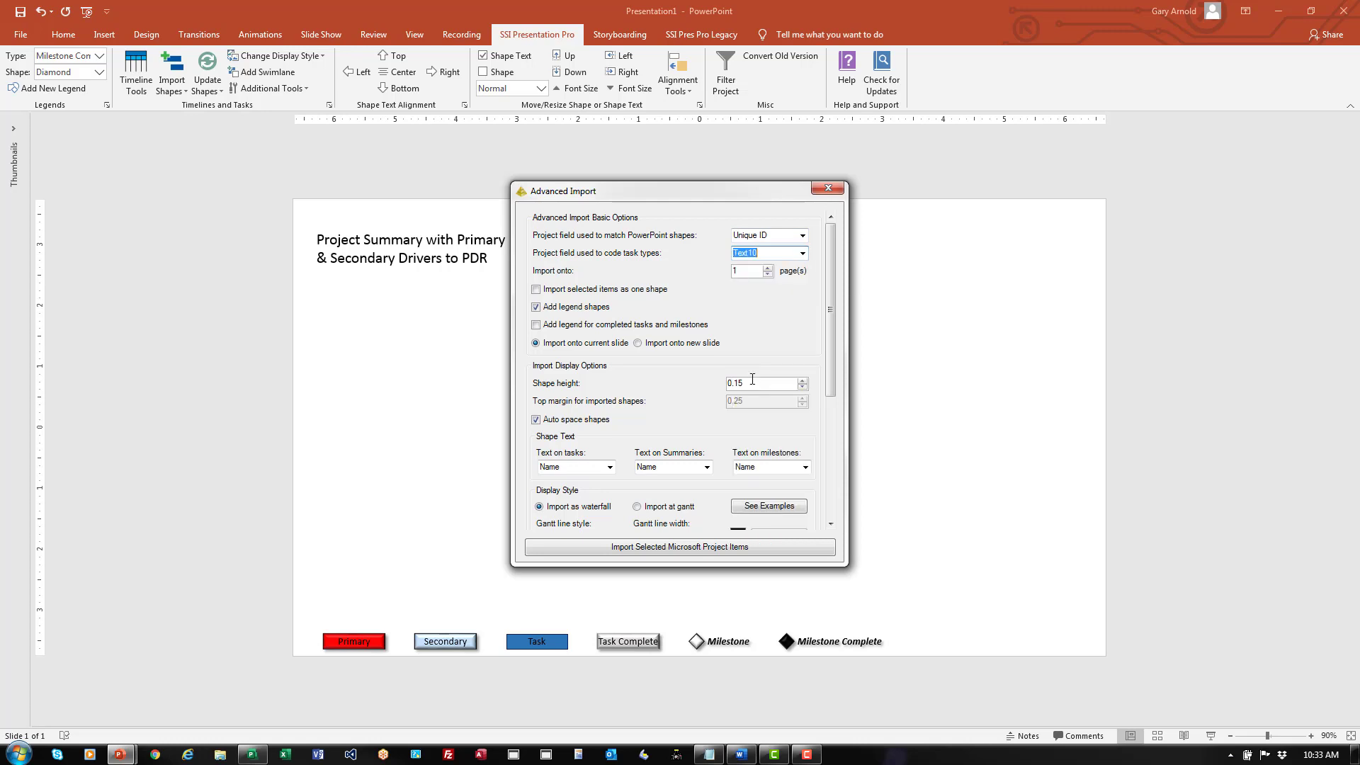
left_click(253, 755)
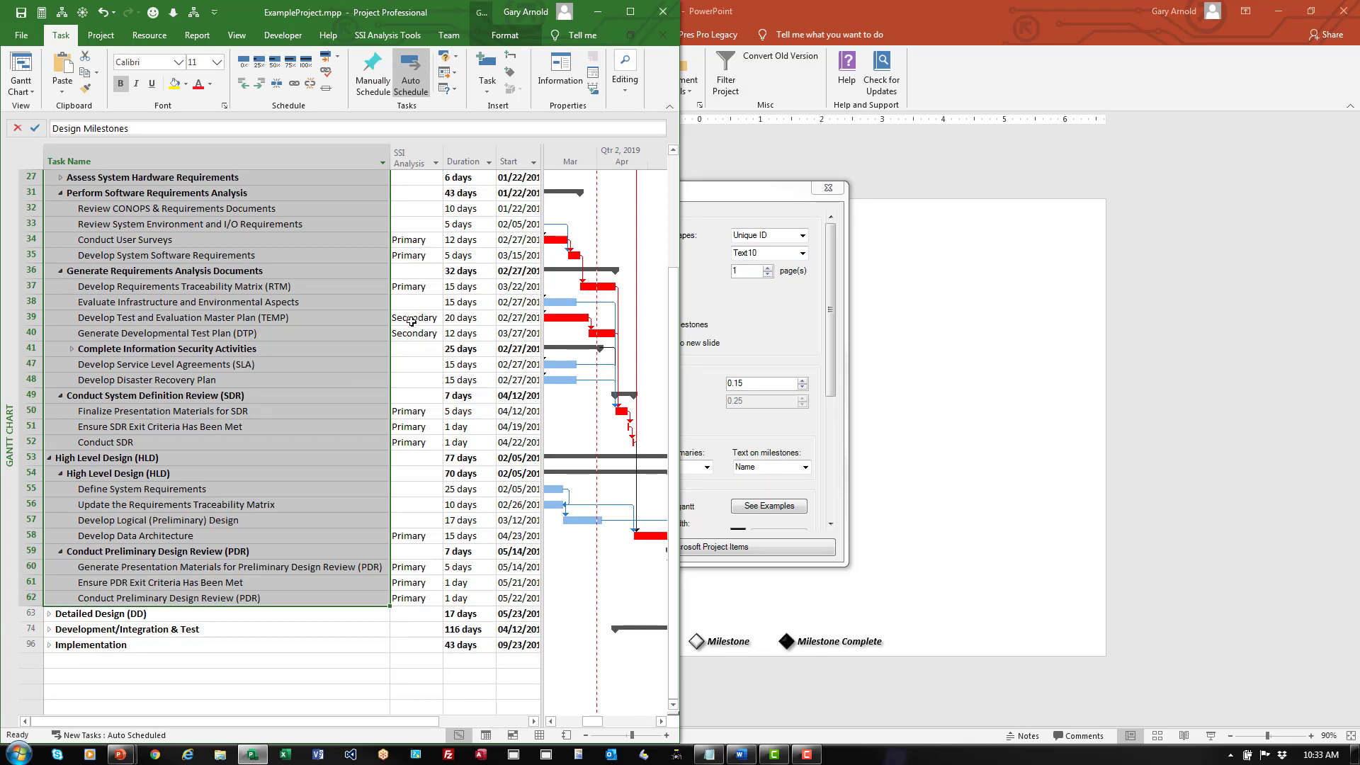
left_click(598, 12)
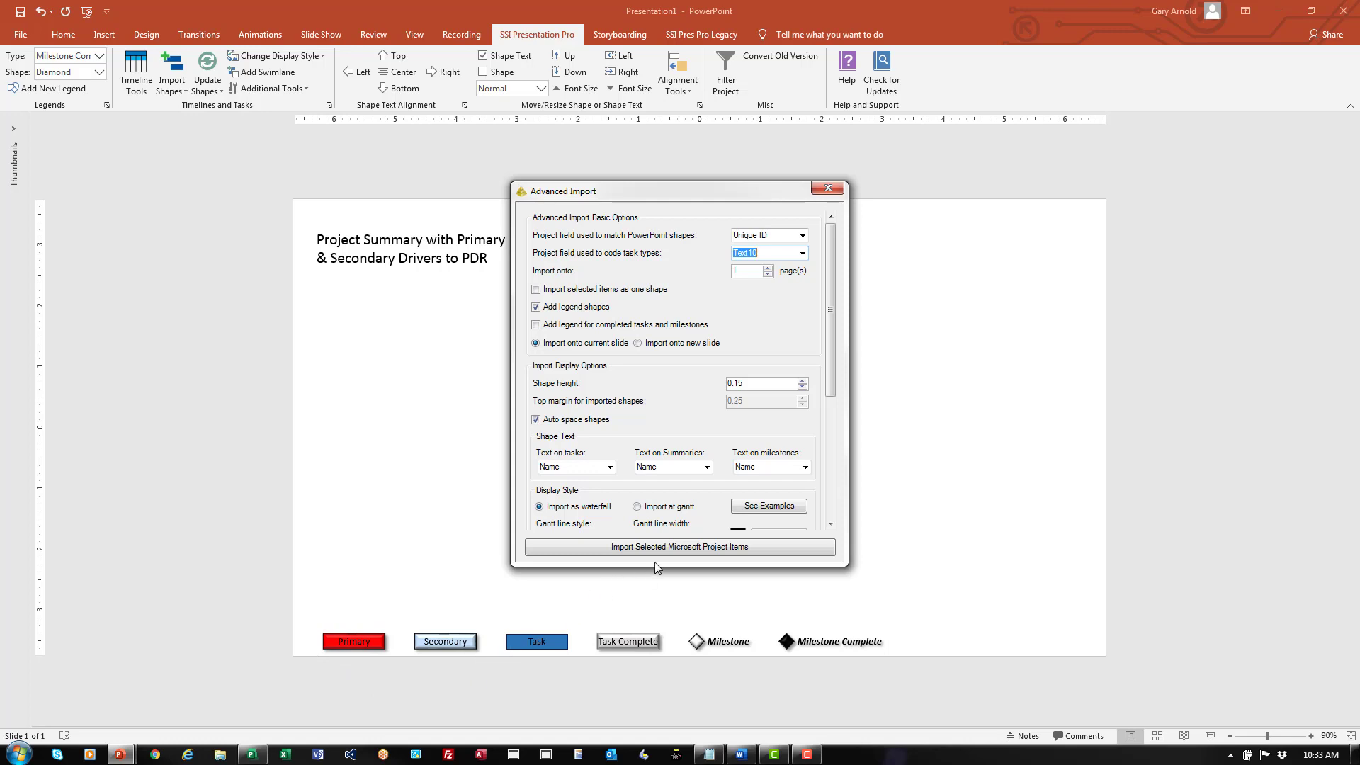
left_click(643, 511)
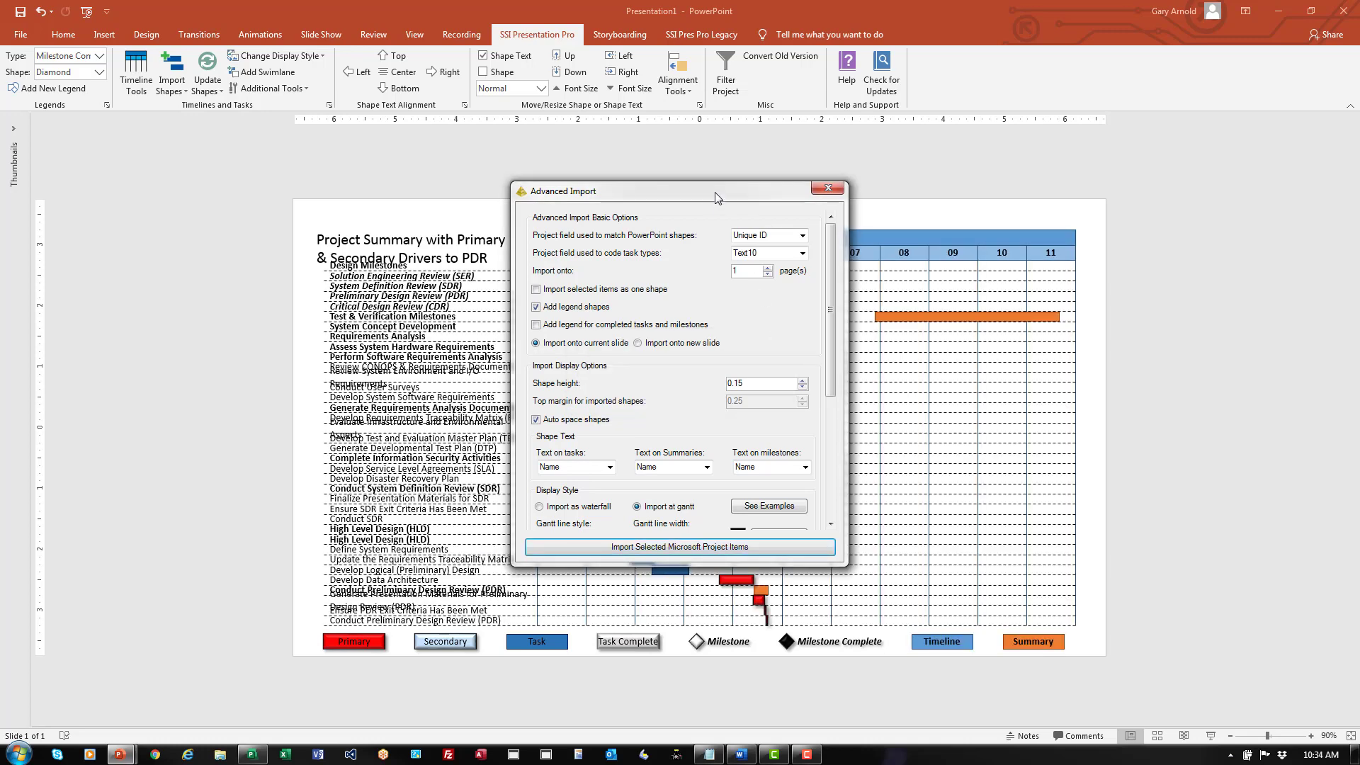
Move the slide title above the task list and select all task name labels.
left_click_drag(717, 192, 146, 266)
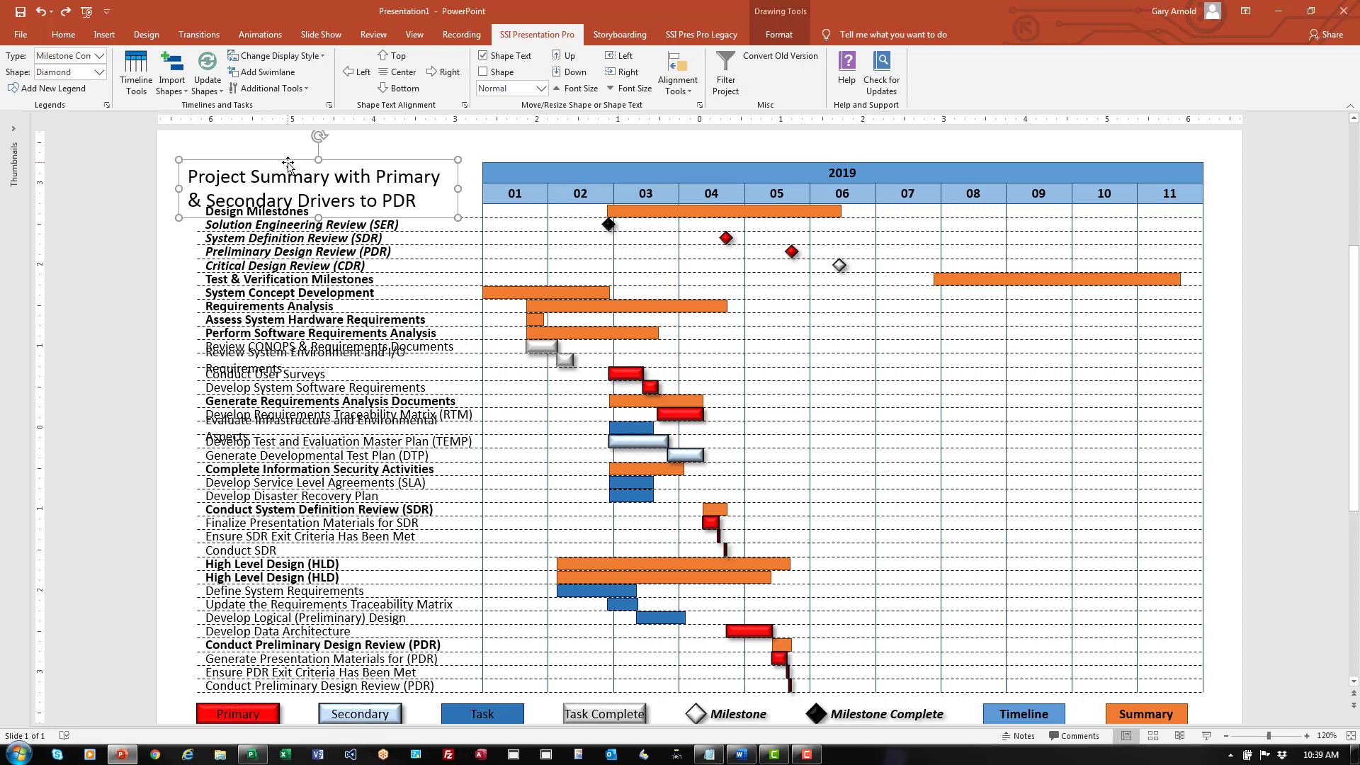
left_click_drag(288, 165, 298, 143)
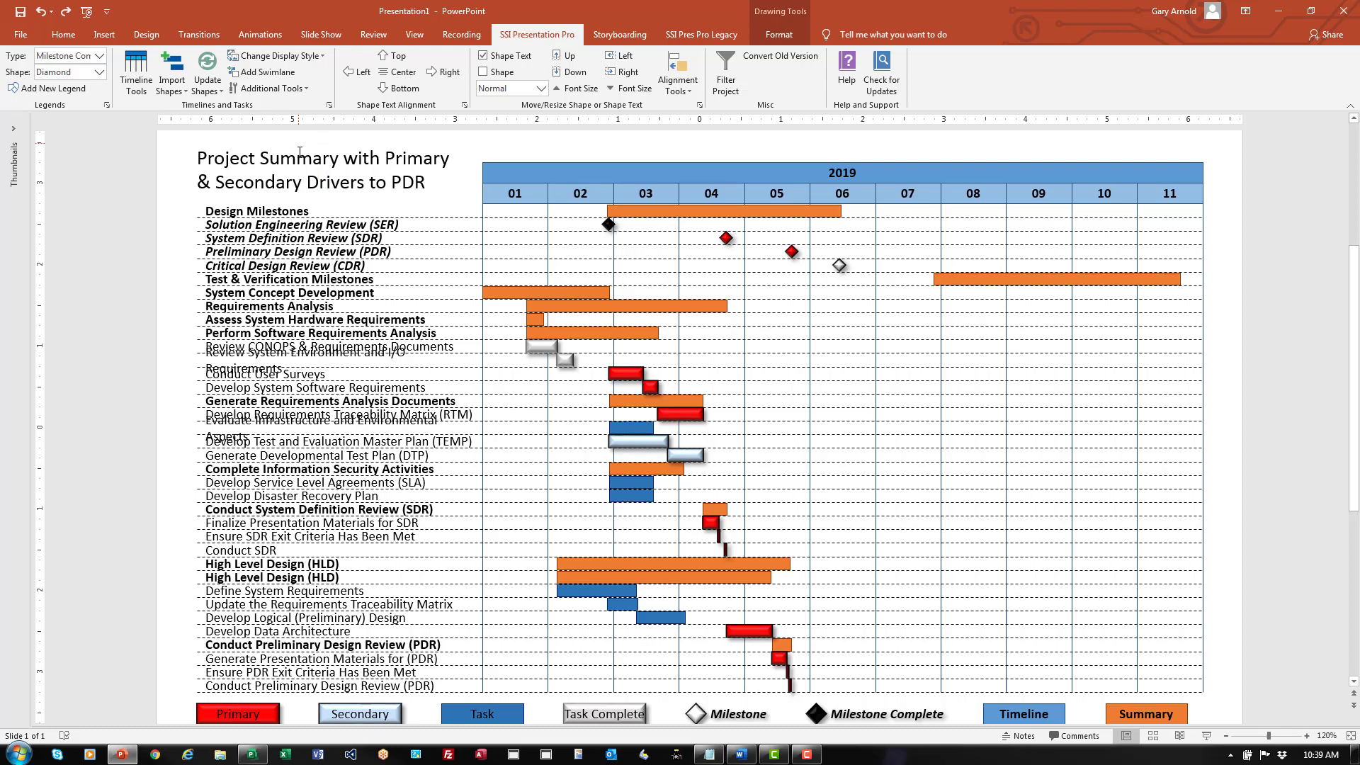
left_click(300, 153)
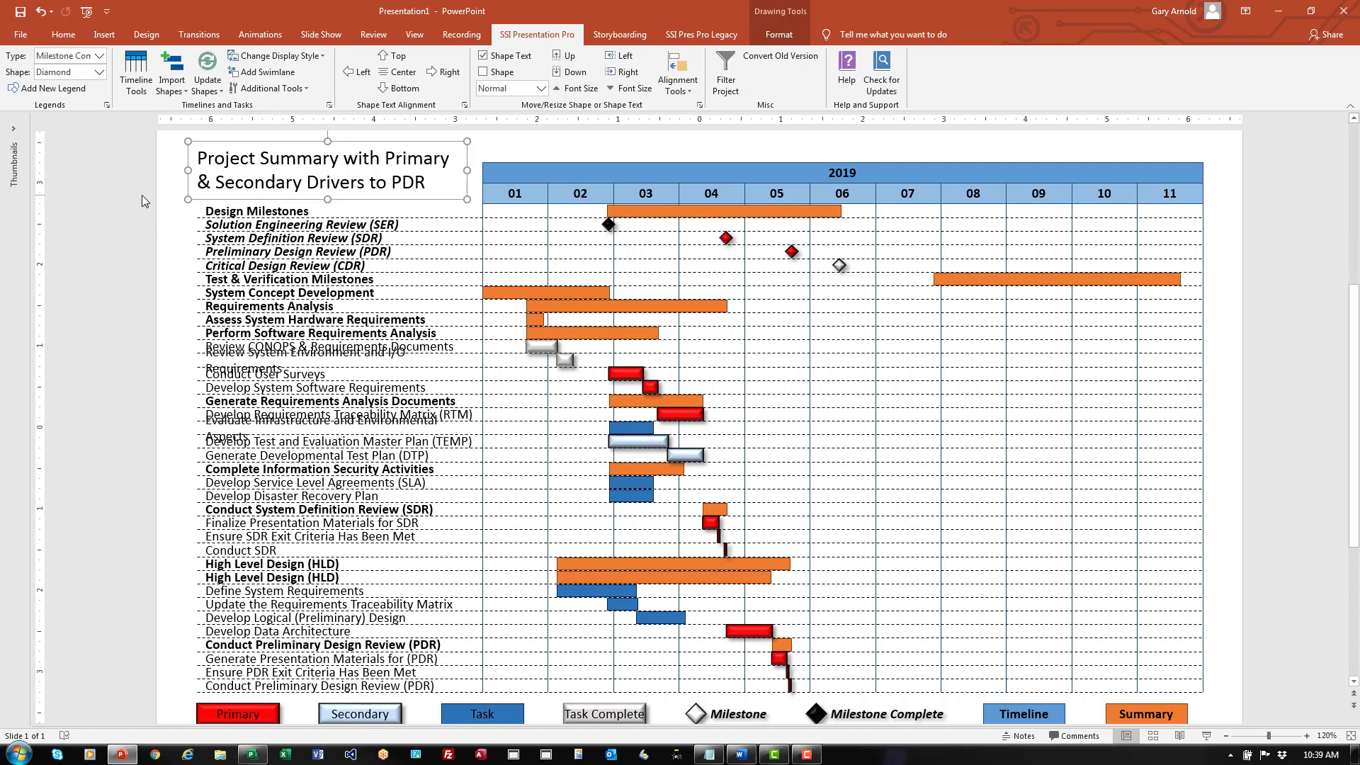
mouse_move(142, 194)
left_mouse_down()
mouse_move(310, 268)
mouse_move(522, 423)
mouse_move(505, 535)
mouse_move(524, 712)
mouse_move(518, 700)
left_mouse_up()
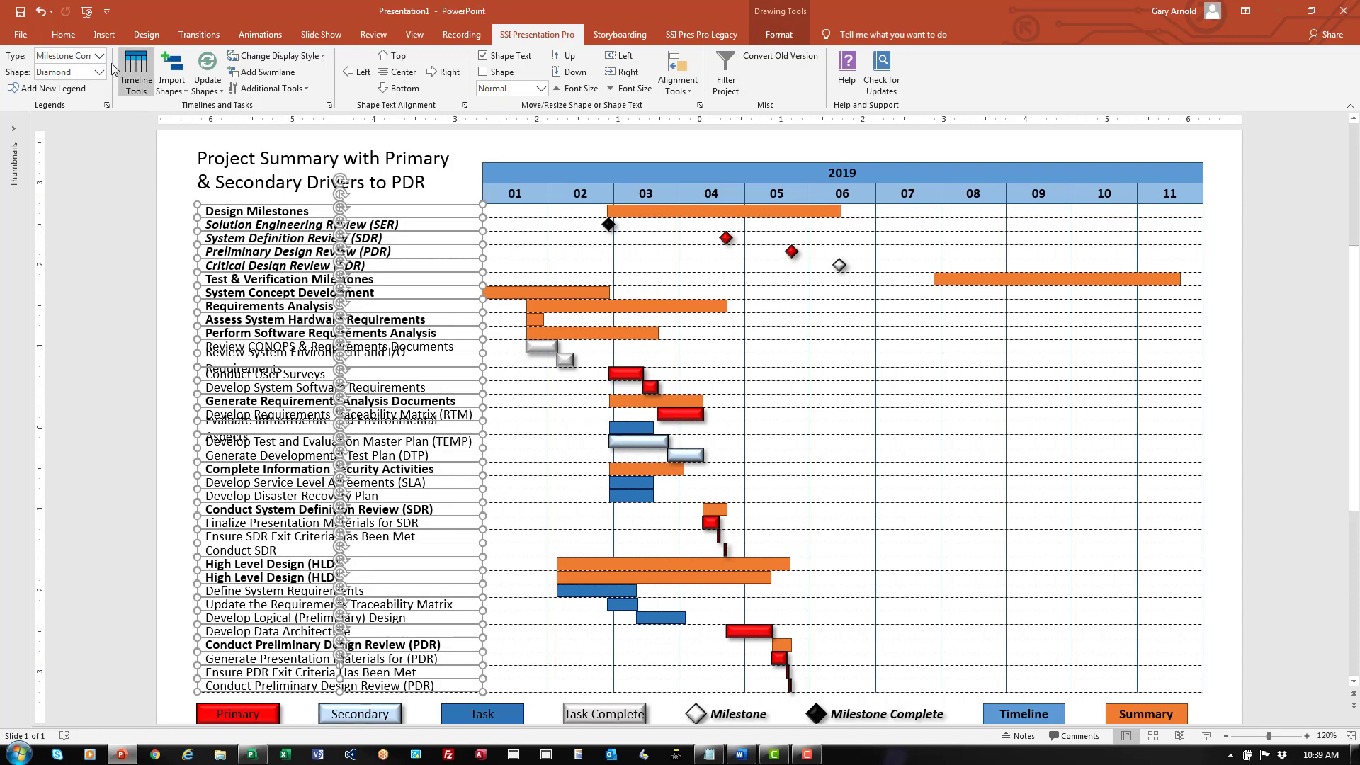
Shrink the selected task name labels to 11 pt so each fits on one line.
left_click(69, 36)
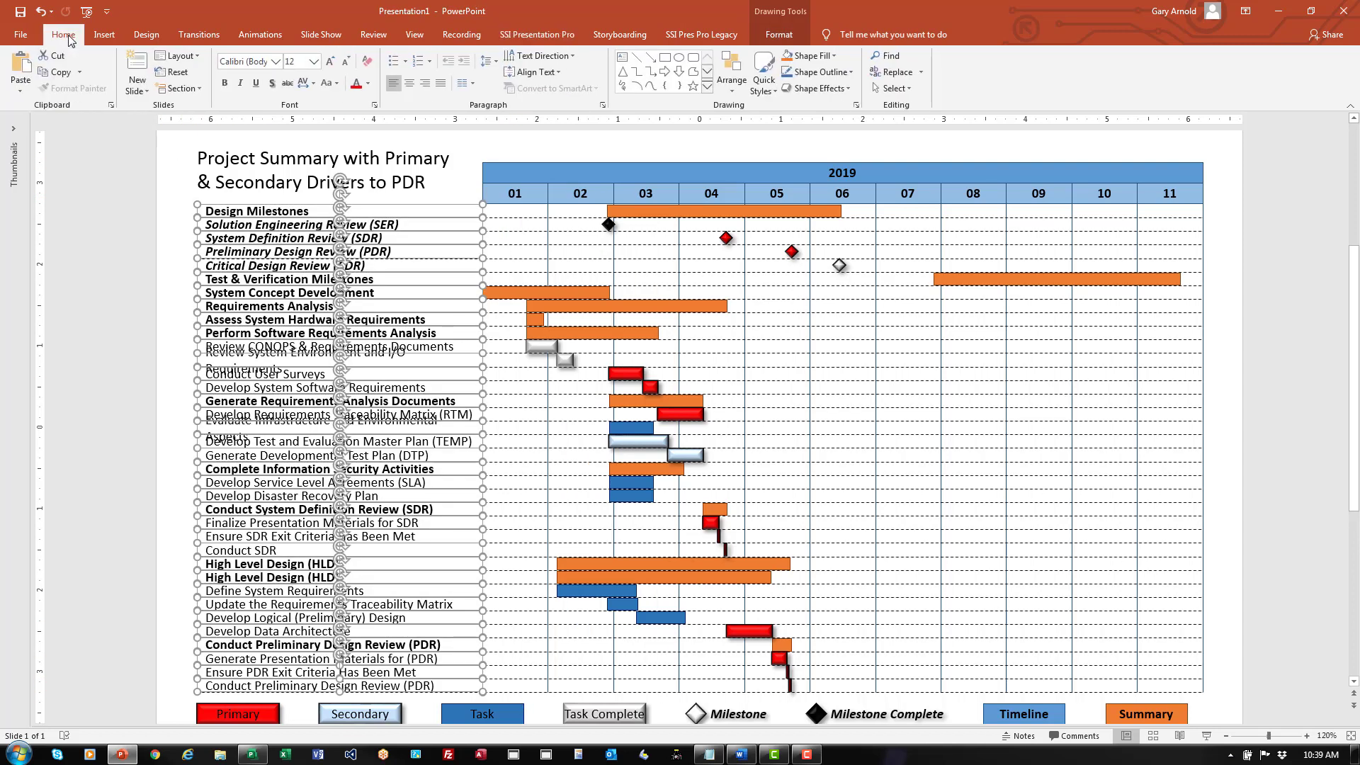
left_click(348, 66)
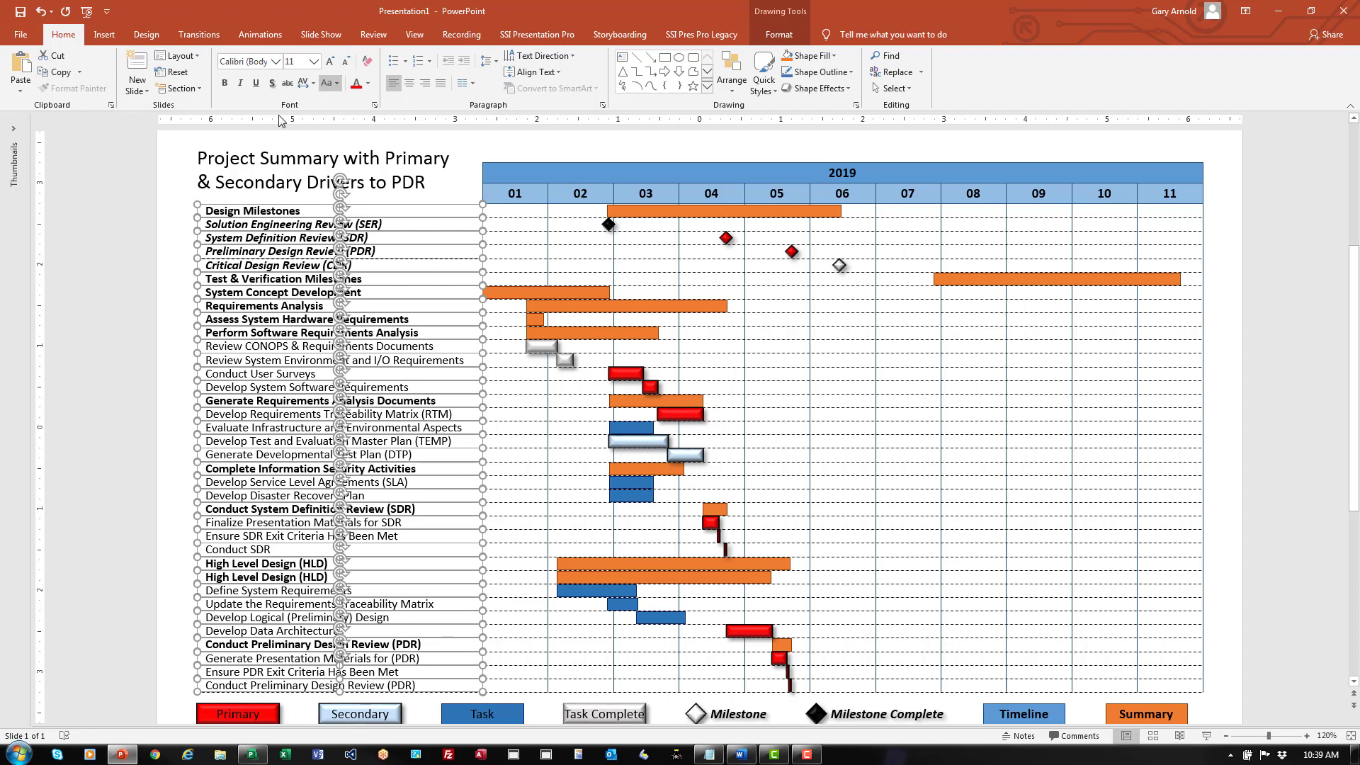
left_click(171, 188)
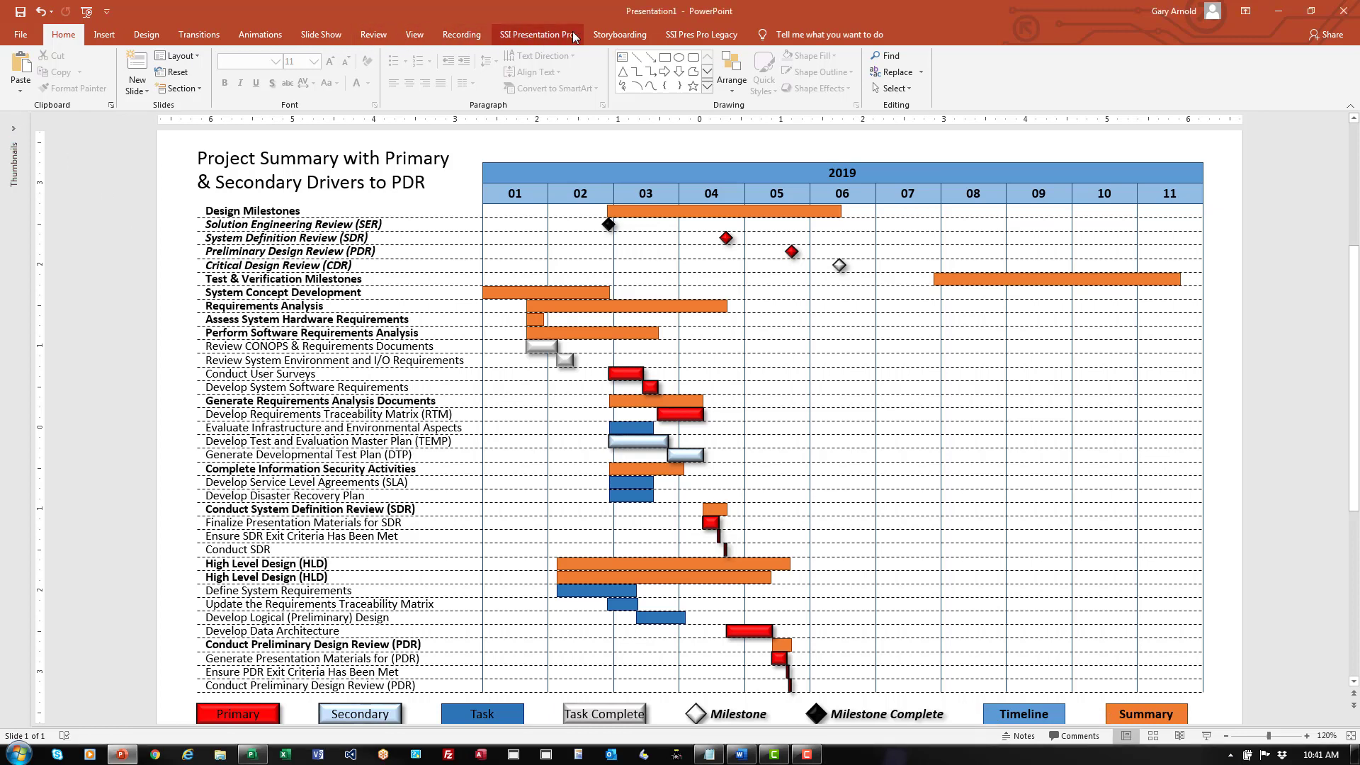
Give the blue Task legend shape a 6 pt top bevel in Format Shape's 3-D Format.
left_click(536, 35)
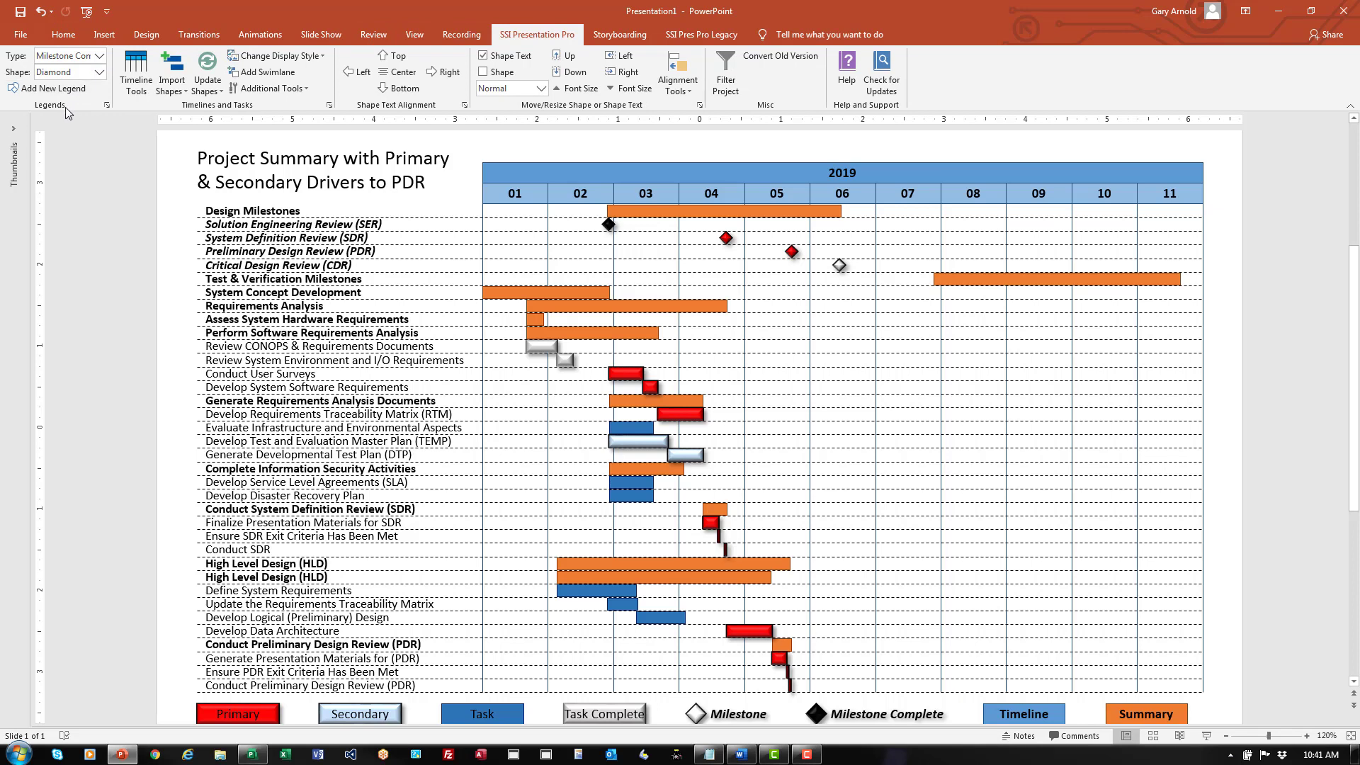
left_click(519, 719)
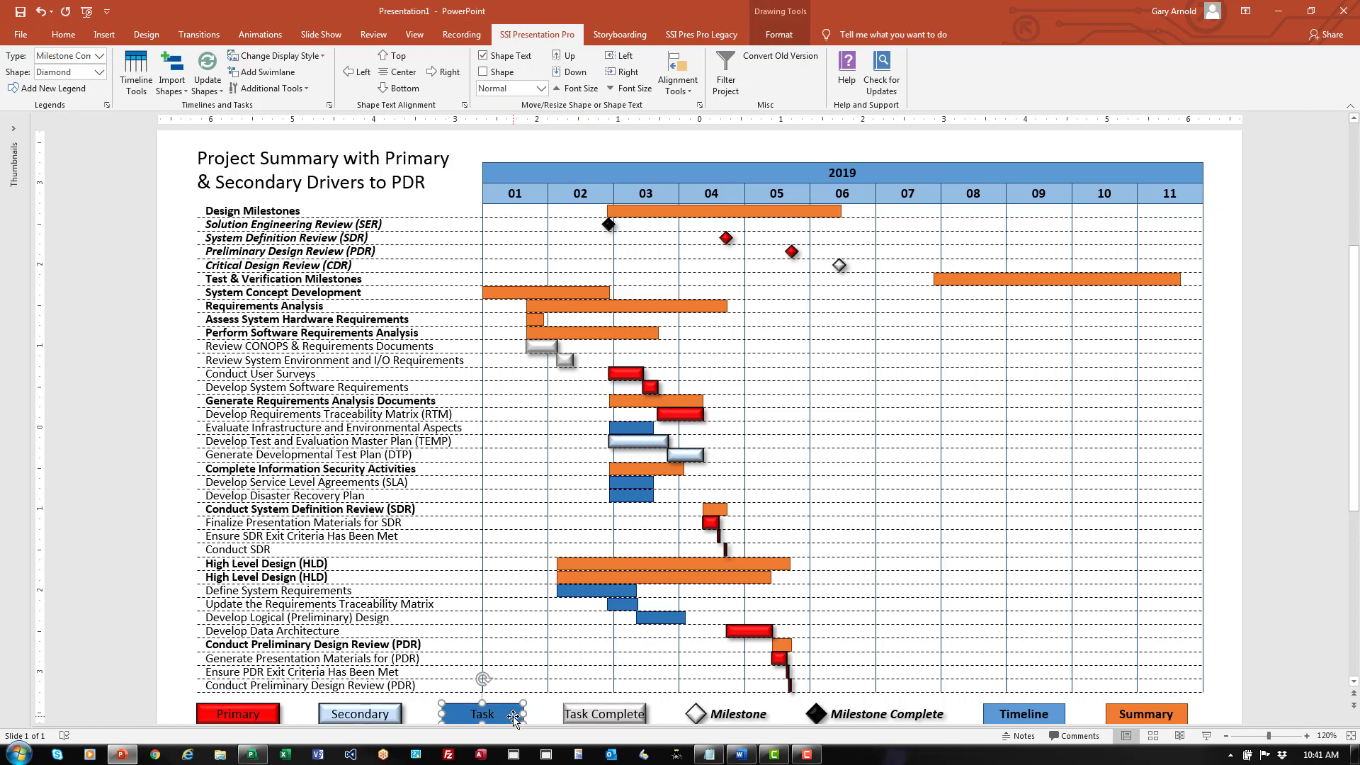
right_click(520, 717)
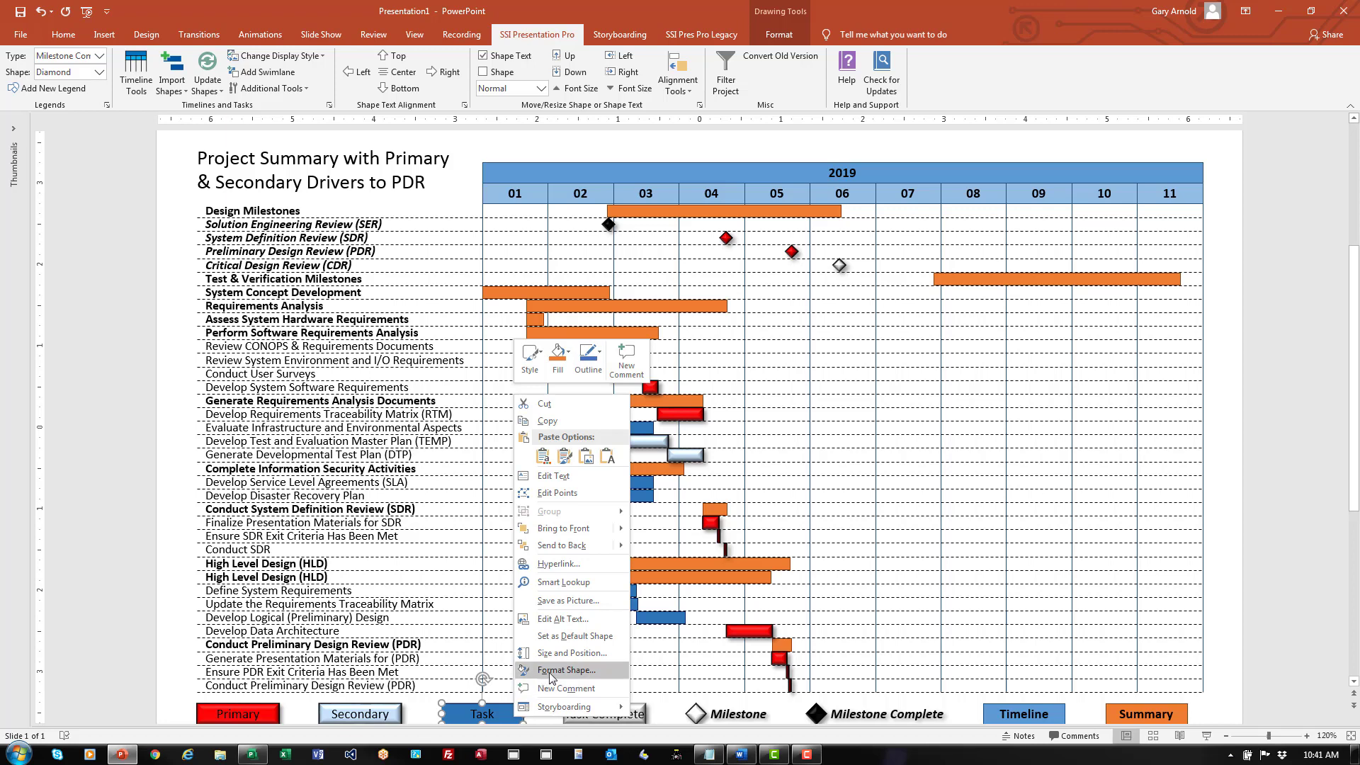
left_click(572, 670)
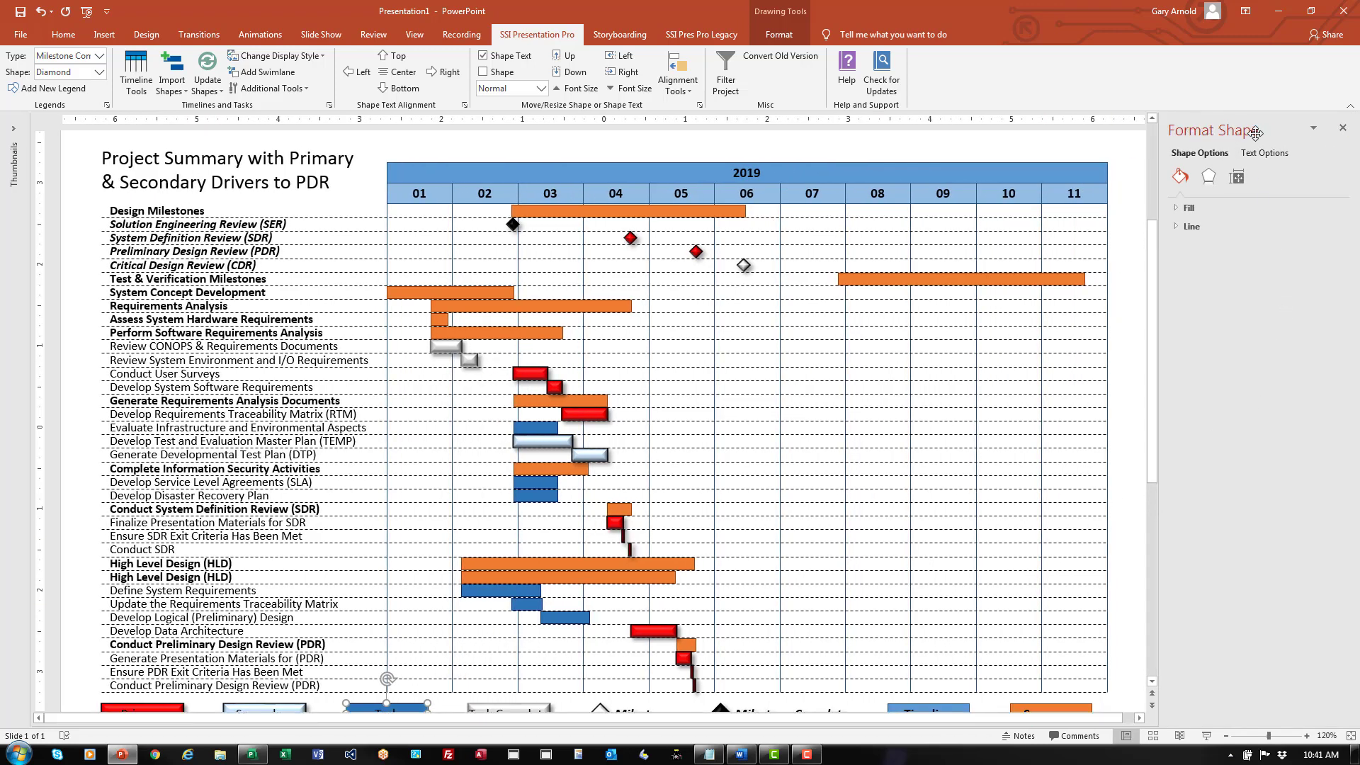
left_click(1208, 177)
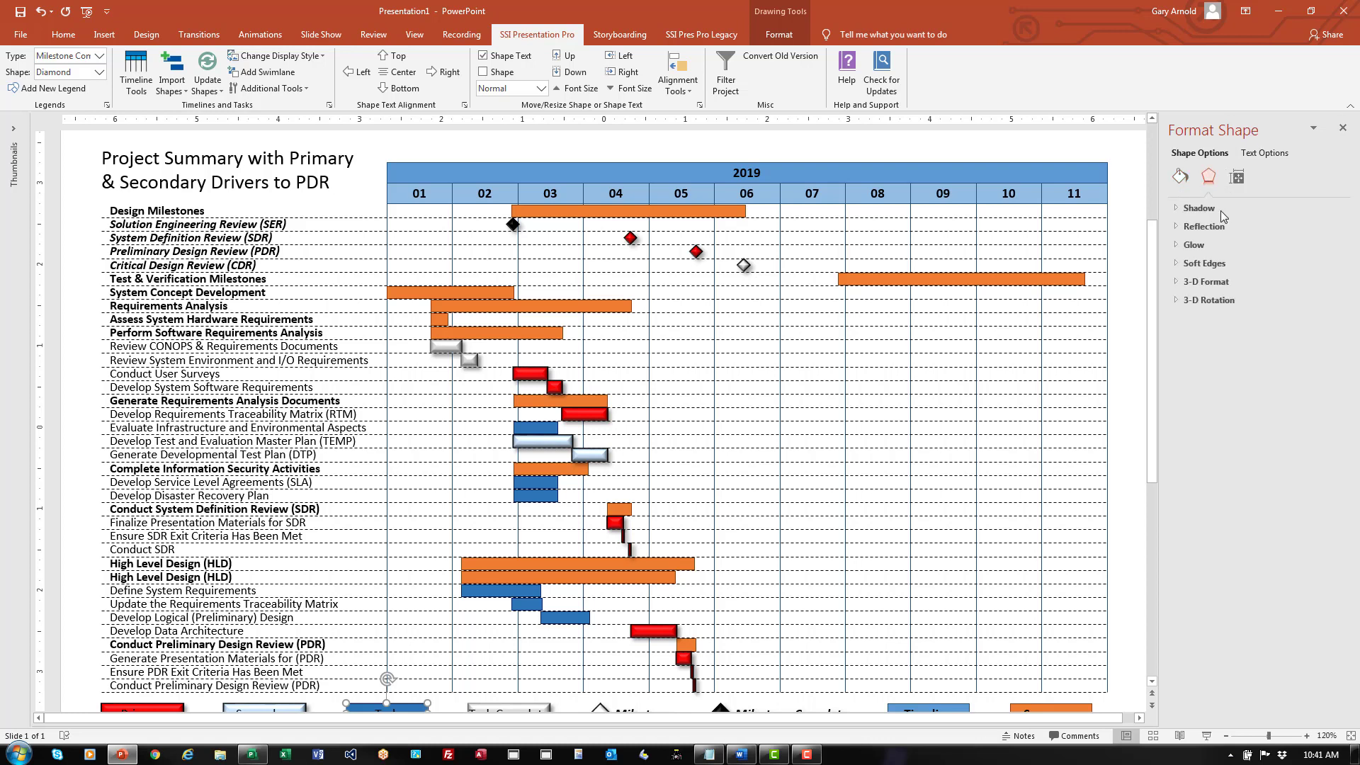
left_click(1188, 282)
left_click(1227, 325)
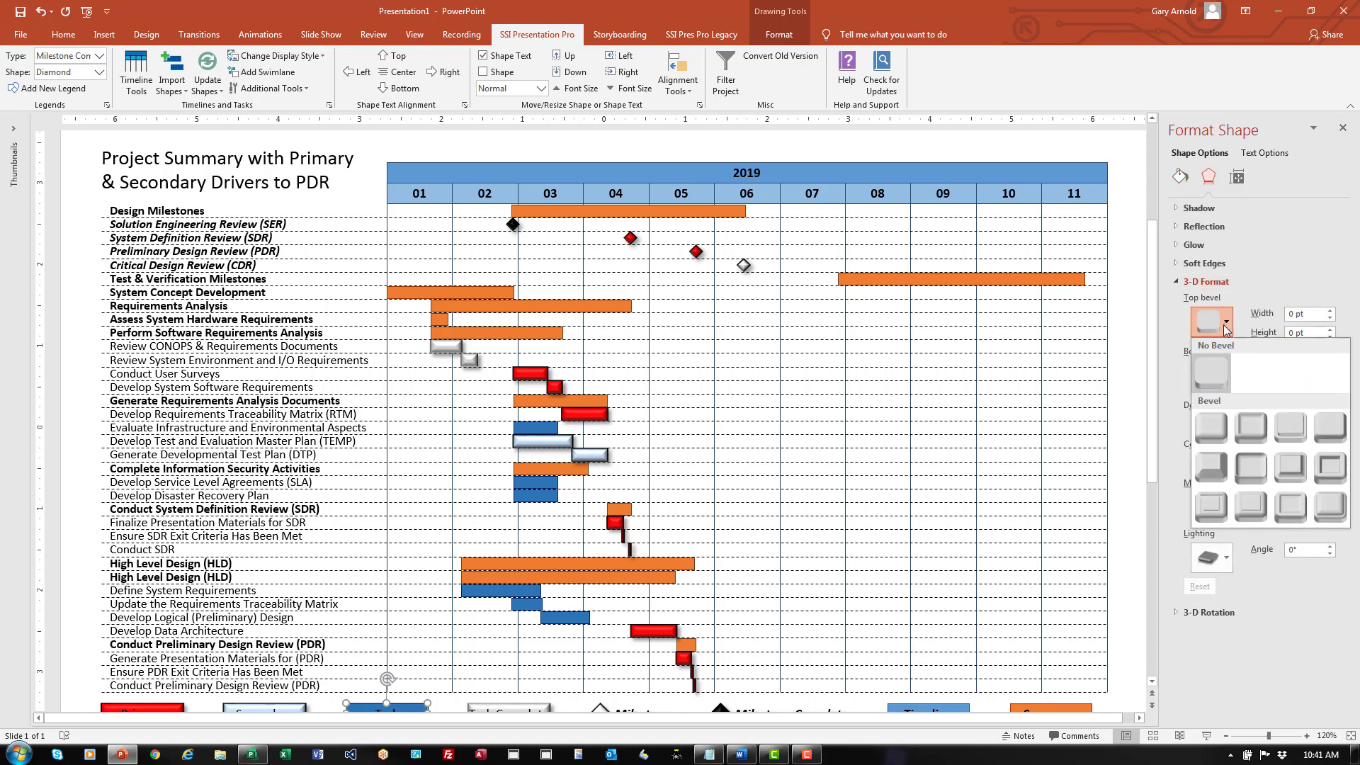
left_click(1211, 428)
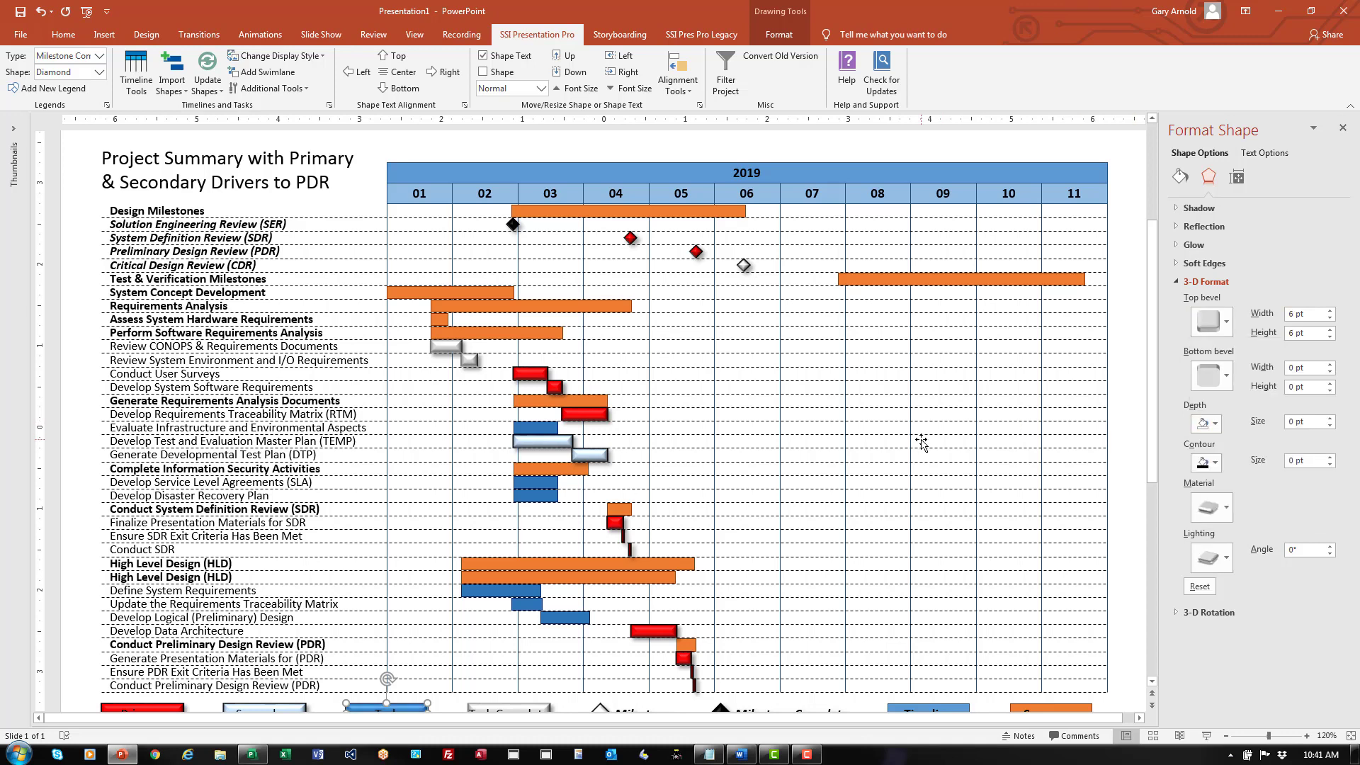